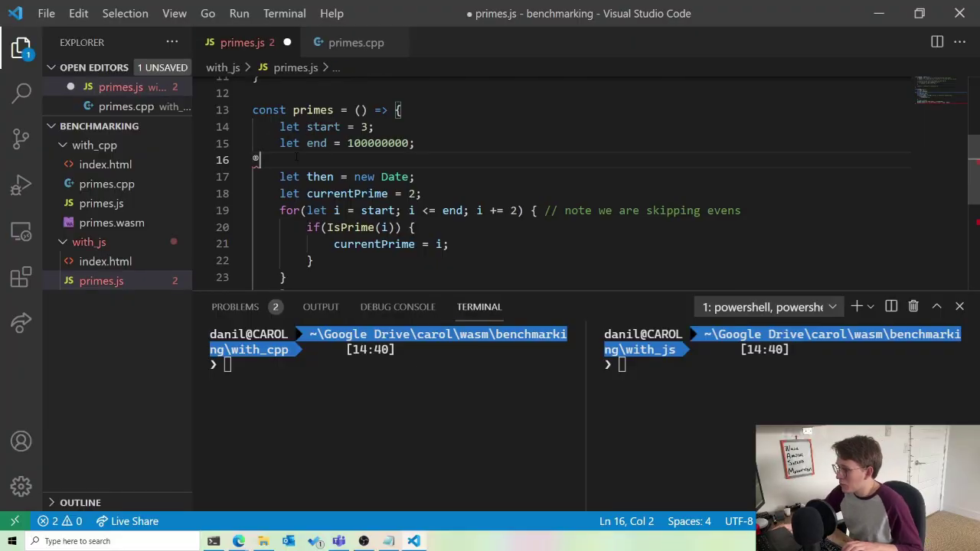
Delete the stray character on line 16 and inspect the odd-number loop calling IsPrime
{"action": "key", "text": "BackSpace"}
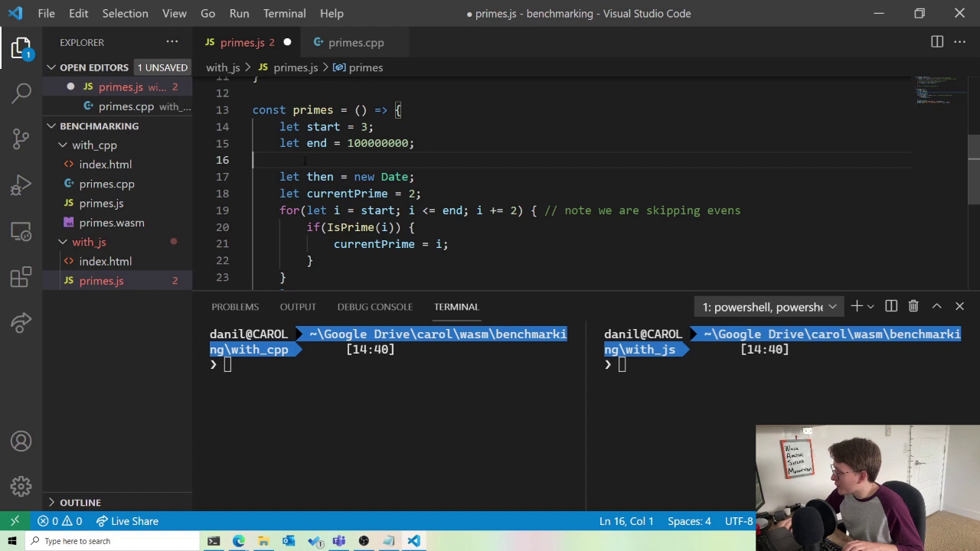
{"action": "left_click_drag", "start_coordinate": [361, 127], "coordinate": [368, 127]}
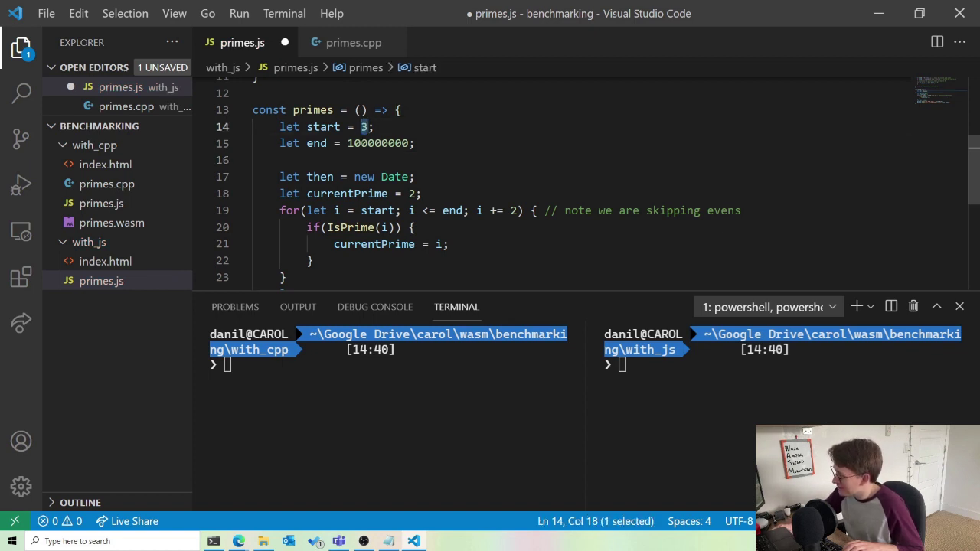
{"action": "left_click_drag", "start_coordinate": [293, 211], "coordinate": [314, 260]}
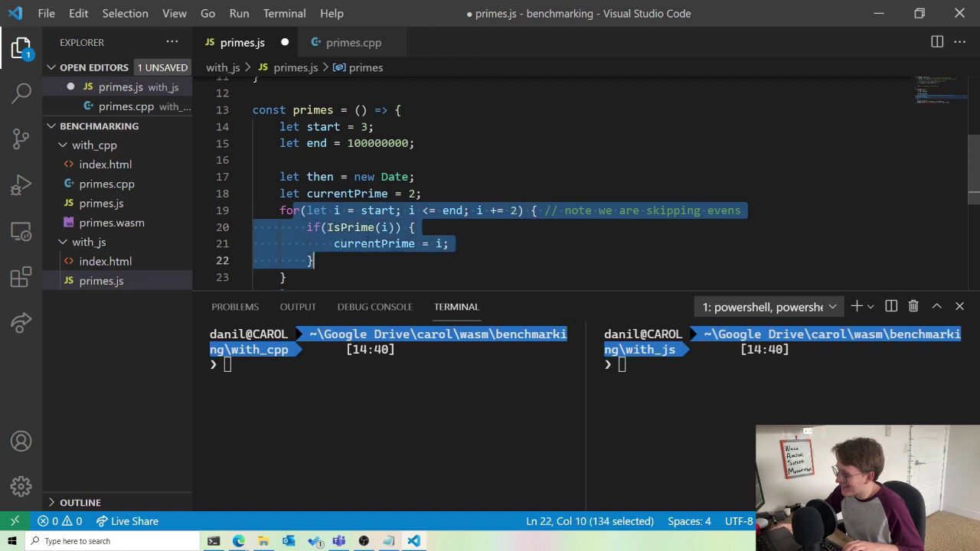
{"action": "mouse_move", "coordinate": [374, 244]}
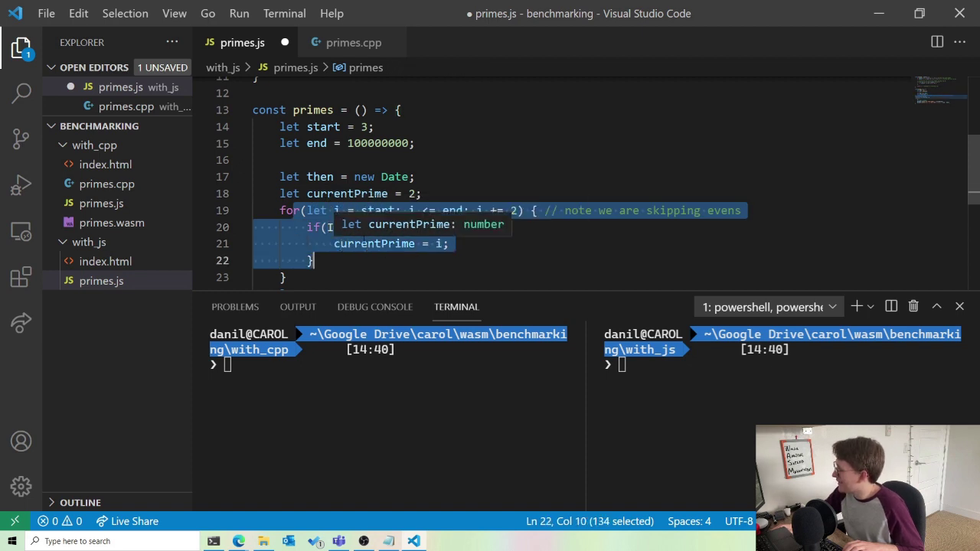
{"action": "left_click", "coordinate": [361, 243]}
{"action": "left_click_drag", "start_coordinate": [326, 227], "coordinate": [375, 227]}
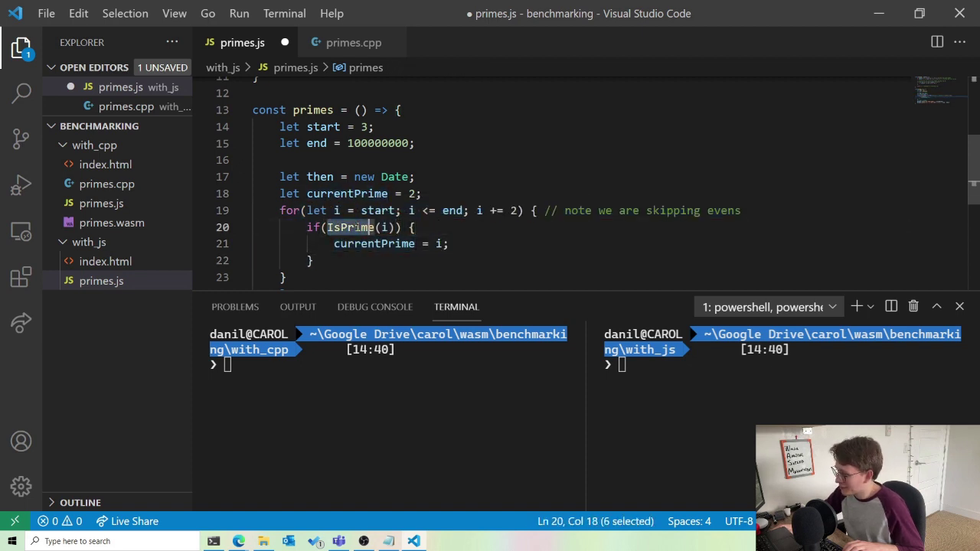
{"action": "left_click", "coordinate": [340, 227]}
Scroll through primes.js to review the divisor loop and the primes function
{"action": "scroll", "coordinate": [341, 227], "scroll_direction": "up", "scroll_amount": 2}
{"action": "scroll", "coordinate": [352, 219], "scroll_direction": "up", "scroll_amount": 2}
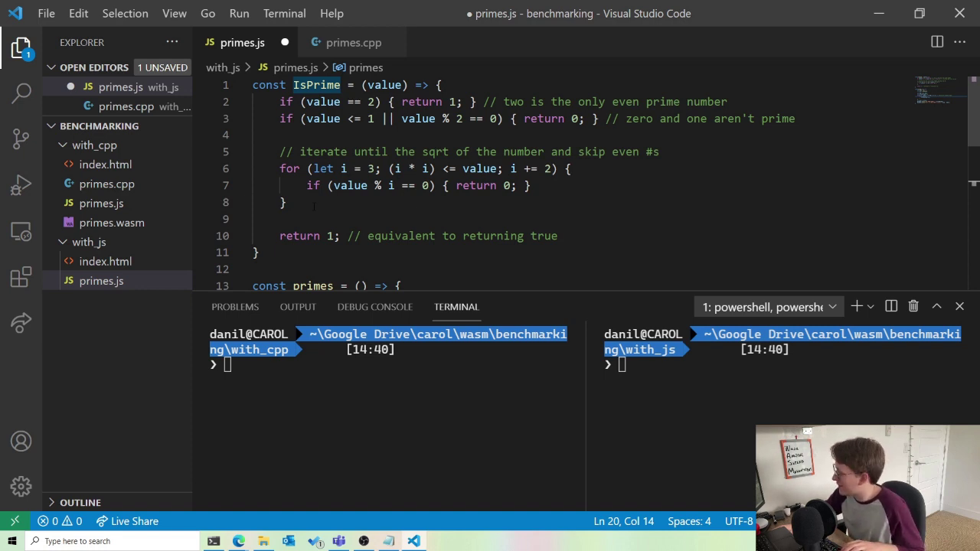
{"action": "left_click", "coordinate": [322, 201]}
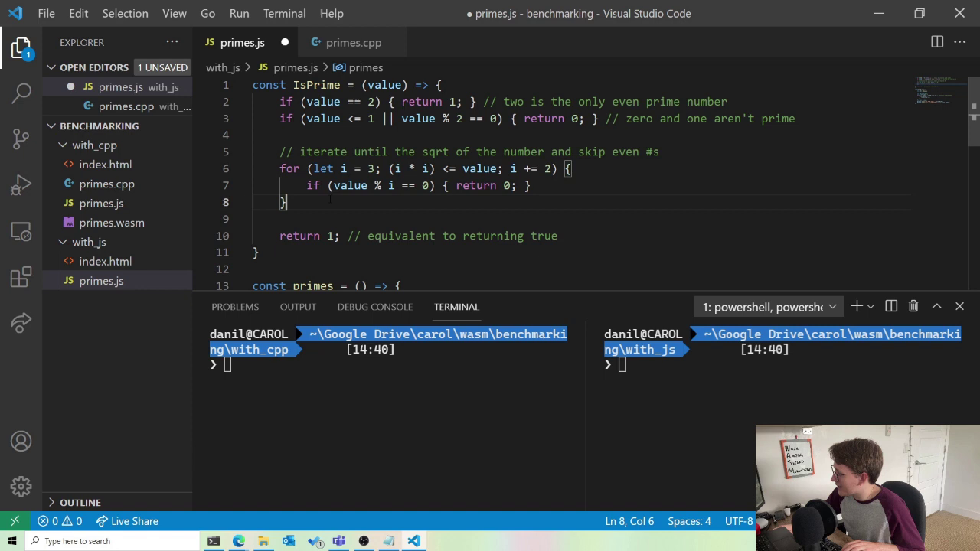
{"action": "scroll", "coordinate": [322, 201], "scroll_direction": "down", "scroll_amount": 1}
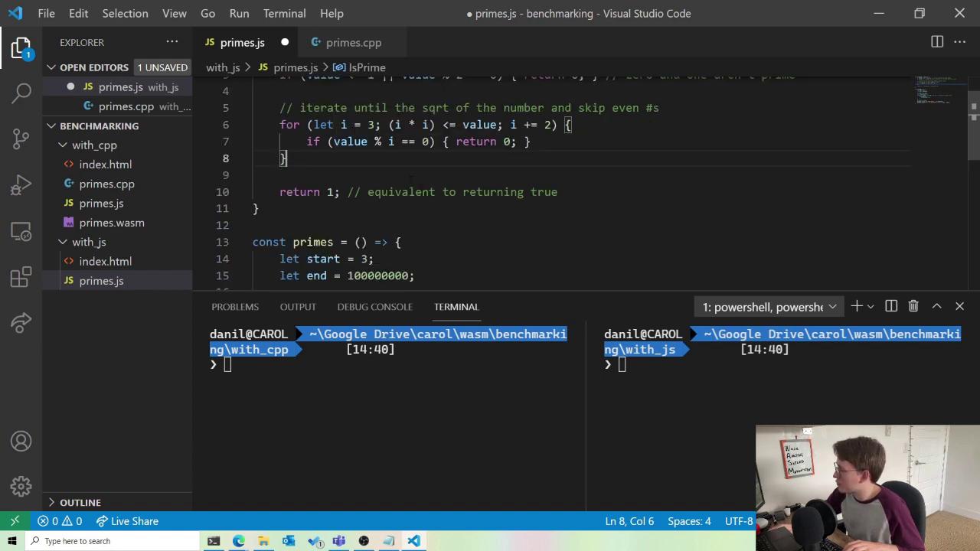
{"action": "left_click", "coordinate": [411, 178]}
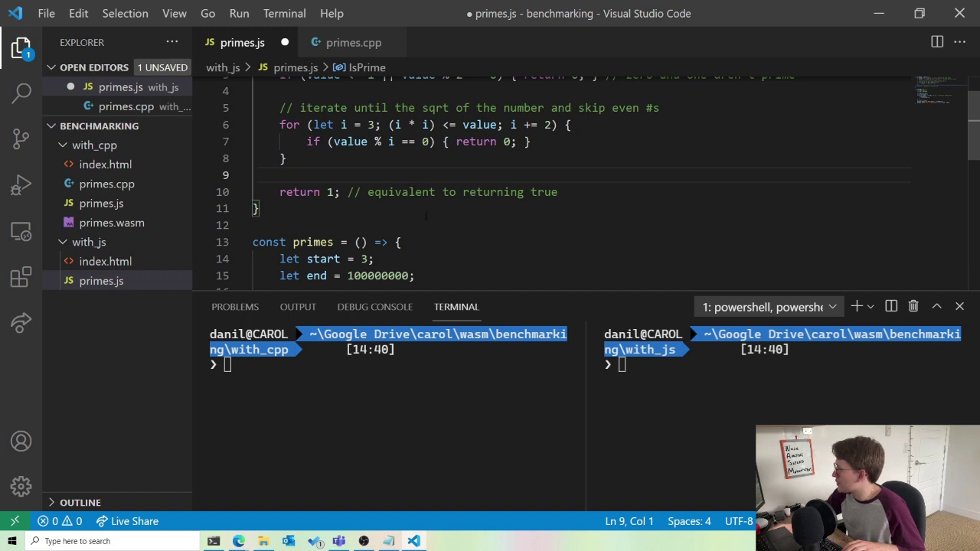
{"action": "scroll", "coordinate": [422, 220], "scroll_direction": "down", "scroll_amount": 1}
{"action": "scroll", "coordinate": [421, 220], "scroll_direction": "down", "scroll_amount": 2}
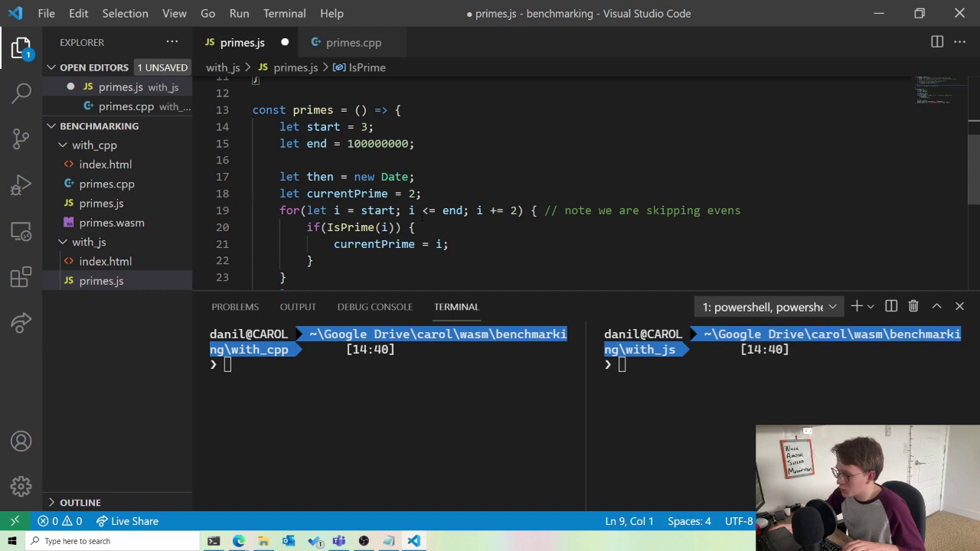
Review the start-time, end-time and elapsed 'now - then' lines in primes.js
{"action": "mouse_move", "coordinate": [310, 269]}
{"action": "left_mouse_down"}
{"action": "mouse_move", "coordinate": [242, 148]}
{"action": "mouse_move", "coordinate": [244, 133]}
{"action": "left_mouse_up"}
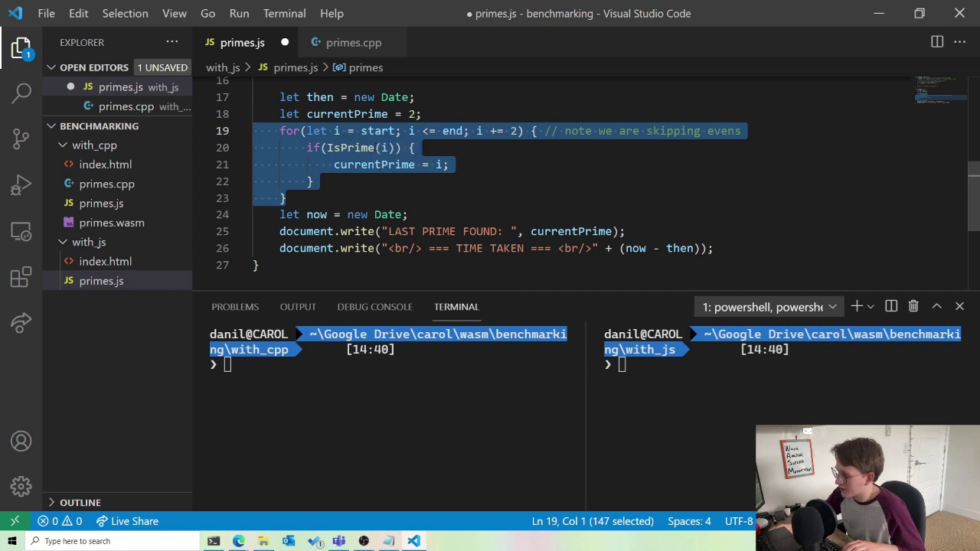
{"action": "triple_click", "coordinate": [354, 97]}
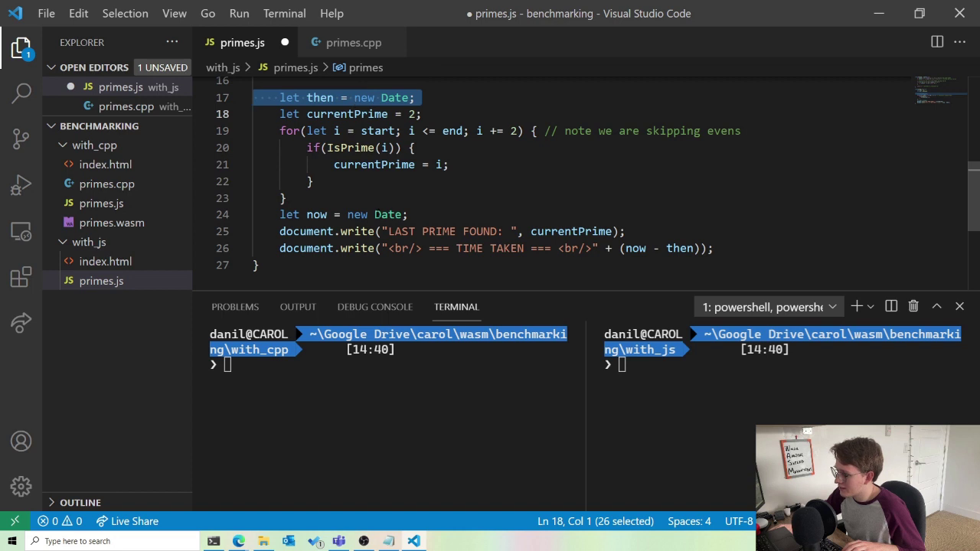
{"action": "triple_click", "coordinate": [360, 214]}
{"action": "left_click", "coordinate": [413, 180]}
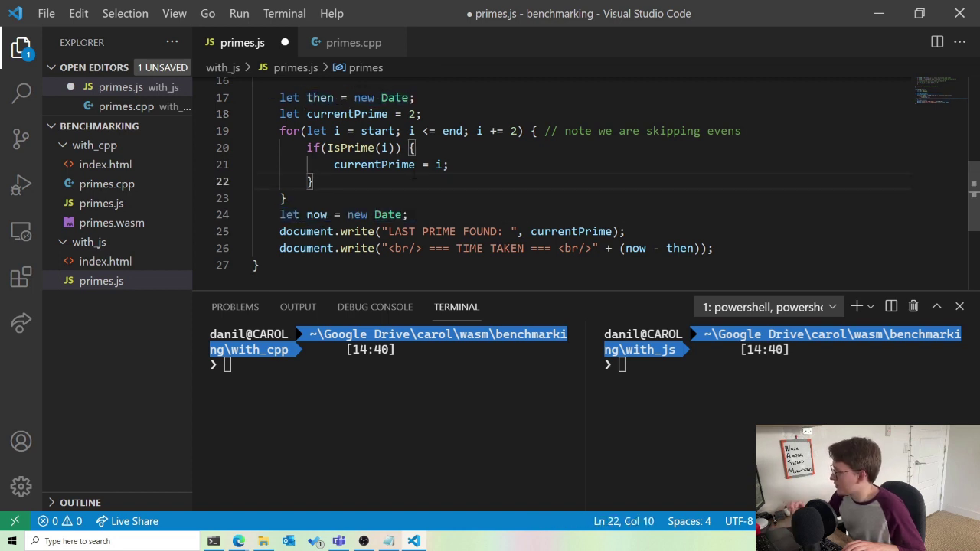
{"action": "left_click", "coordinate": [665, 215]}
{"action": "left_click_drag", "start_coordinate": [625, 248], "coordinate": [694, 248]}
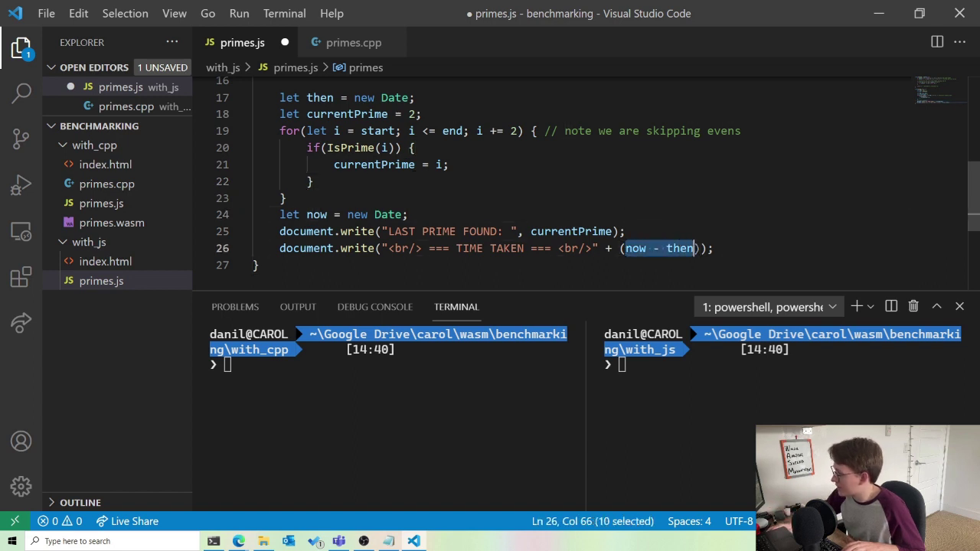
{"action": "triple_click", "coordinate": [556, 175]}
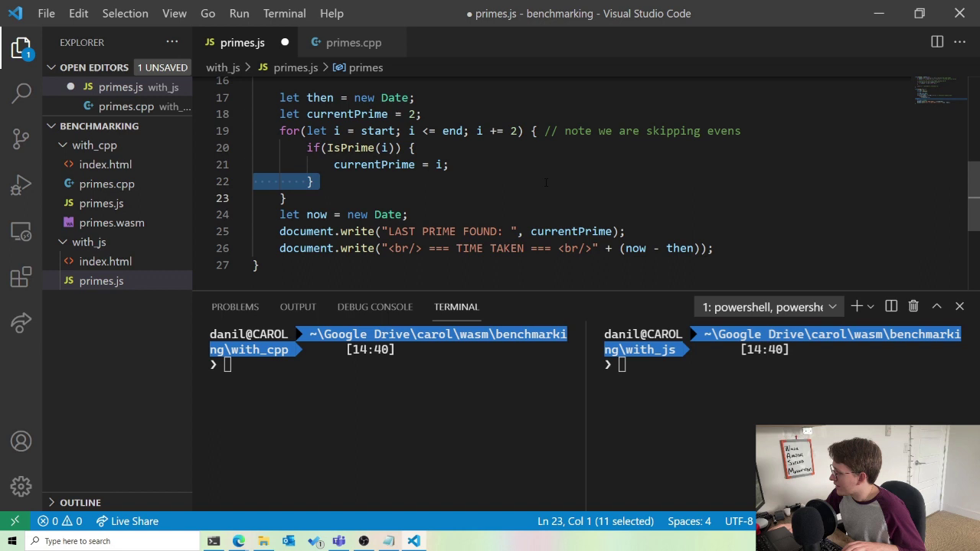
Save primes.js and switch to the C++ primes.cpp file
{"action": "key", "text": "ctrl+z"}
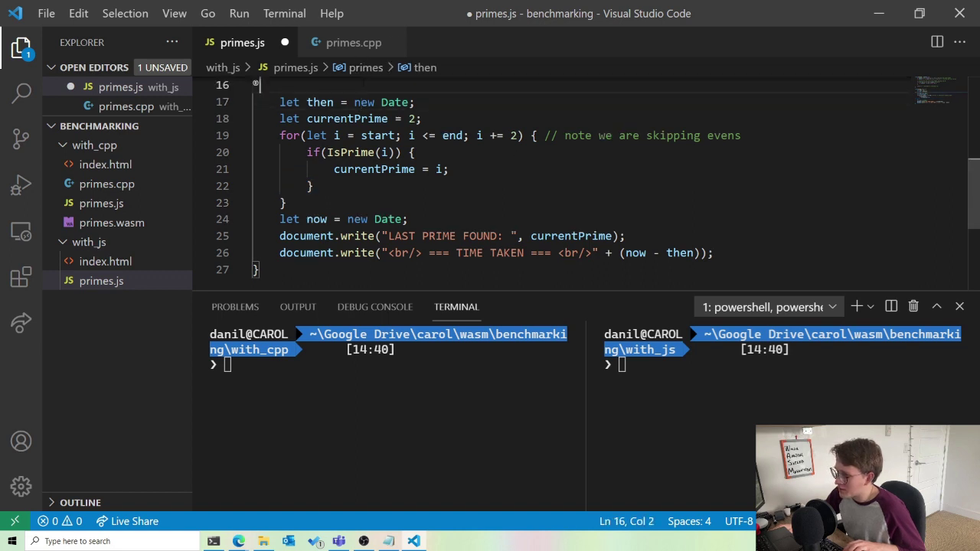
{"action": "key", "text": "ctrl+z"}
{"action": "left_click", "coordinate": [354, 43]}
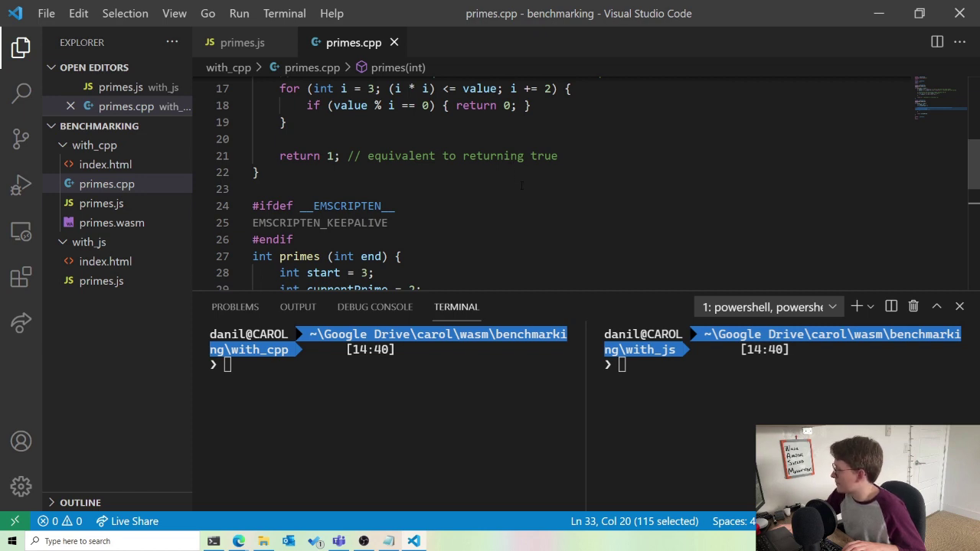
{"action": "scroll", "coordinate": [520, 187], "scroll_direction": "down", "scroll_amount": 3}
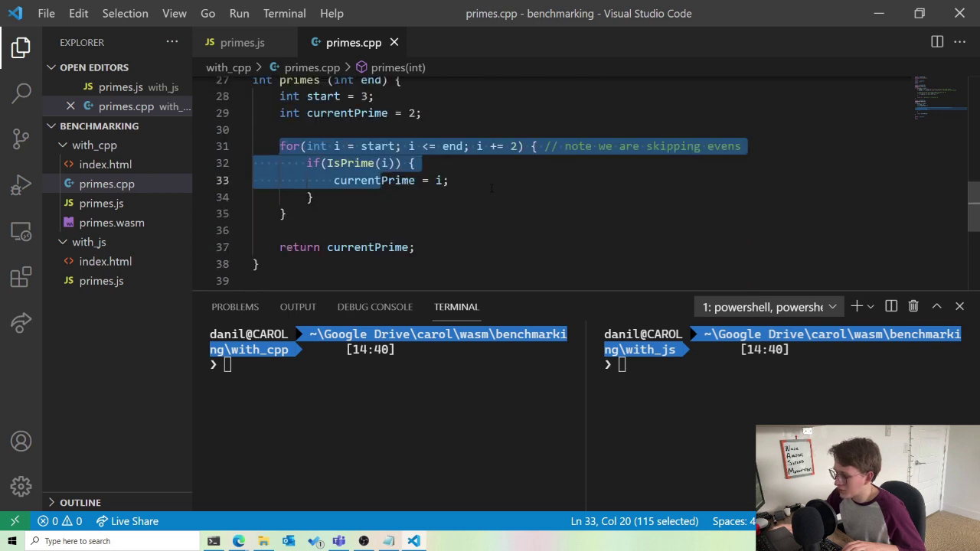
{"action": "key", "text": "End"}
{"action": "left_click_drag", "start_coordinate": [289, 214], "coordinate": [244, 147]}
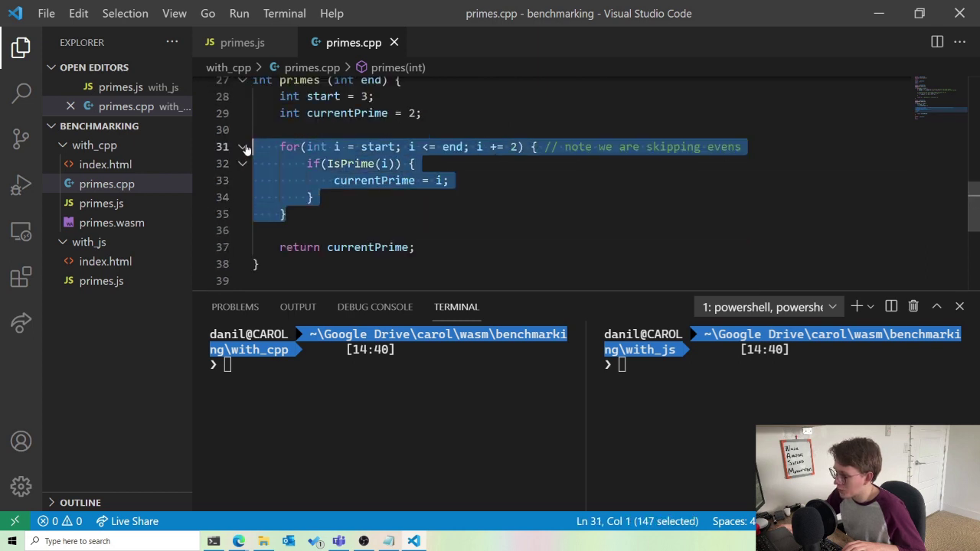
{"action": "double_click", "coordinate": [390, 146]}
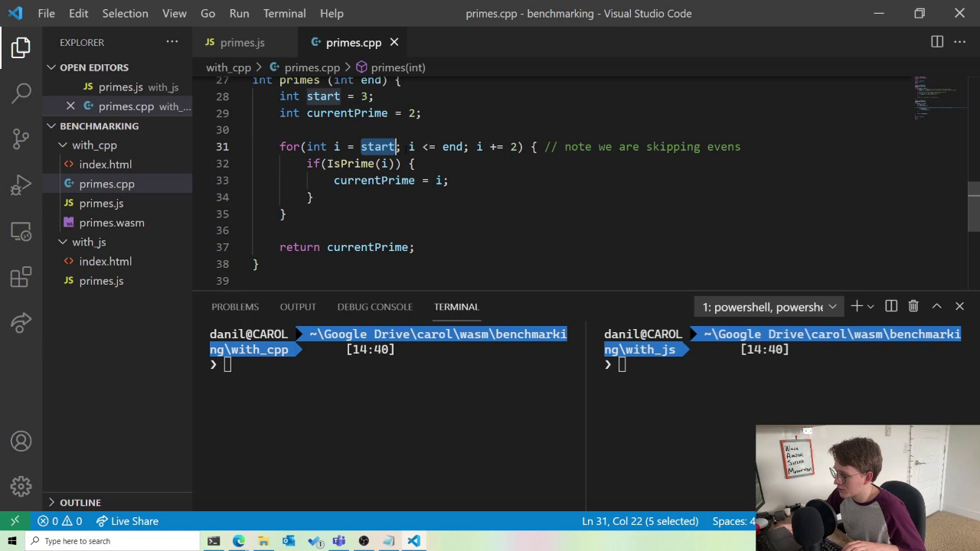
{"action": "double_click", "coordinate": [452, 146]}
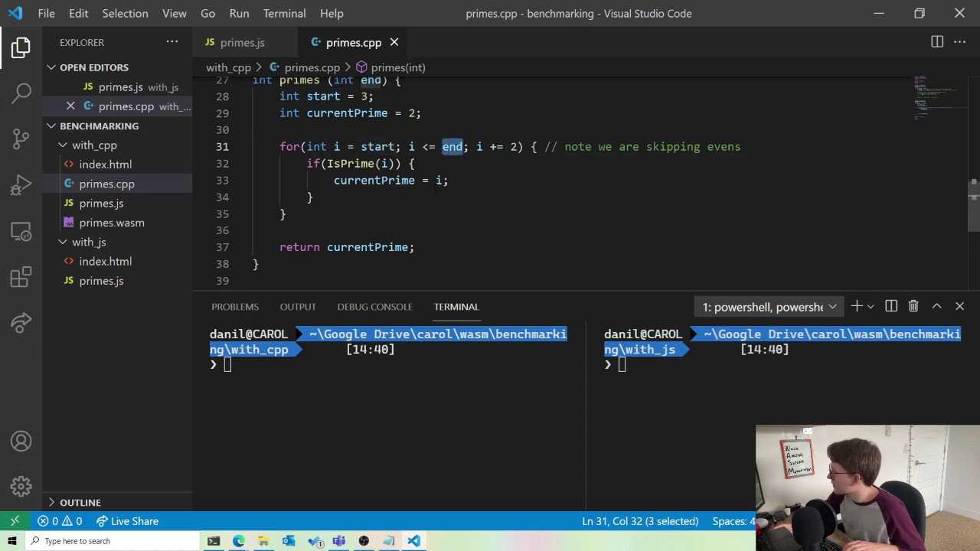
{"action": "scroll", "coordinate": [414, 193], "scroll_direction": "up", "scroll_amount": 2}
{"action": "scroll", "coordinate": [414, 193], "scroll_direction": "up", "scroll_amount": 1}
{"action": "scroll", "coordinate": [414, 193], "scroll_direction": "up", "scroll_amount": 2}
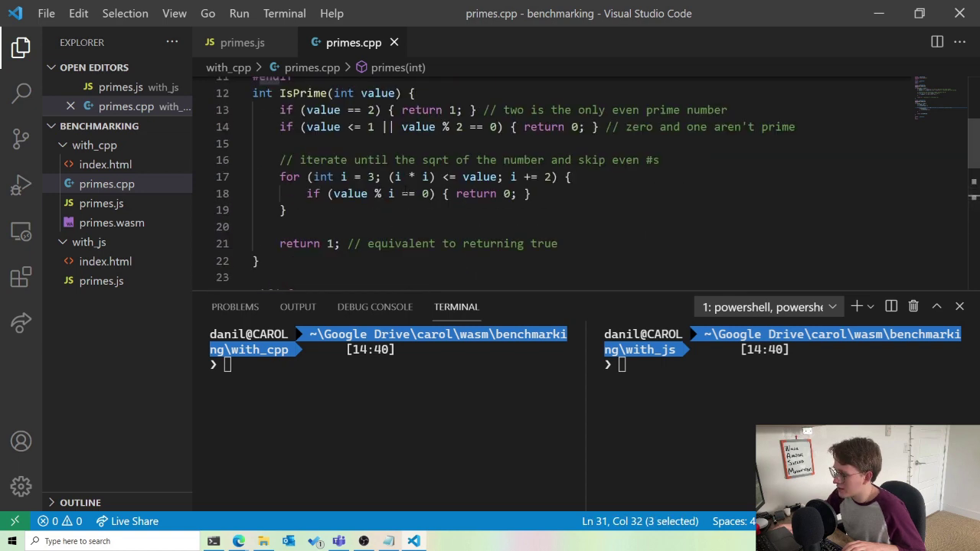
{"action": "left_click_drag", "start_coordinate": [307, 217], "coordinate": [221, 163]}
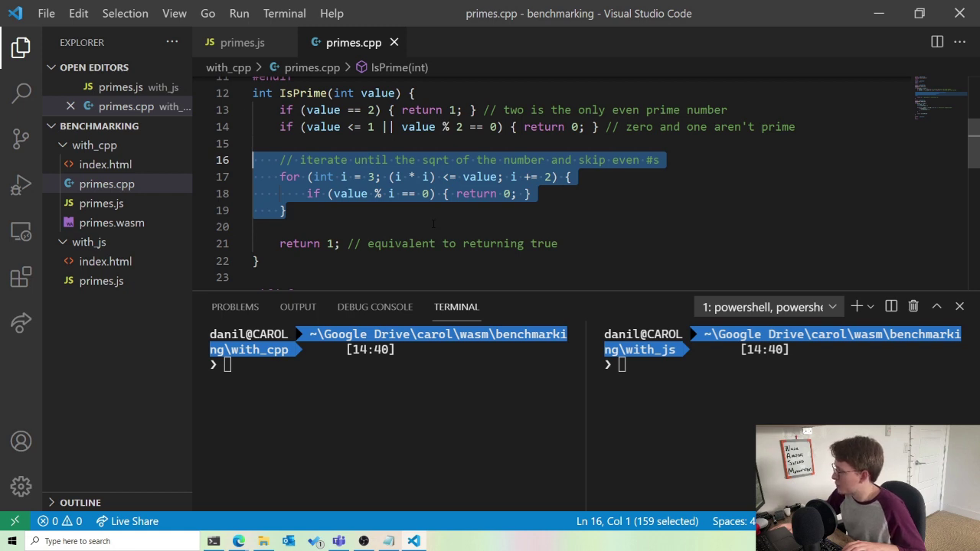
{"action": "left_click", "coordinate": [433, 223]}
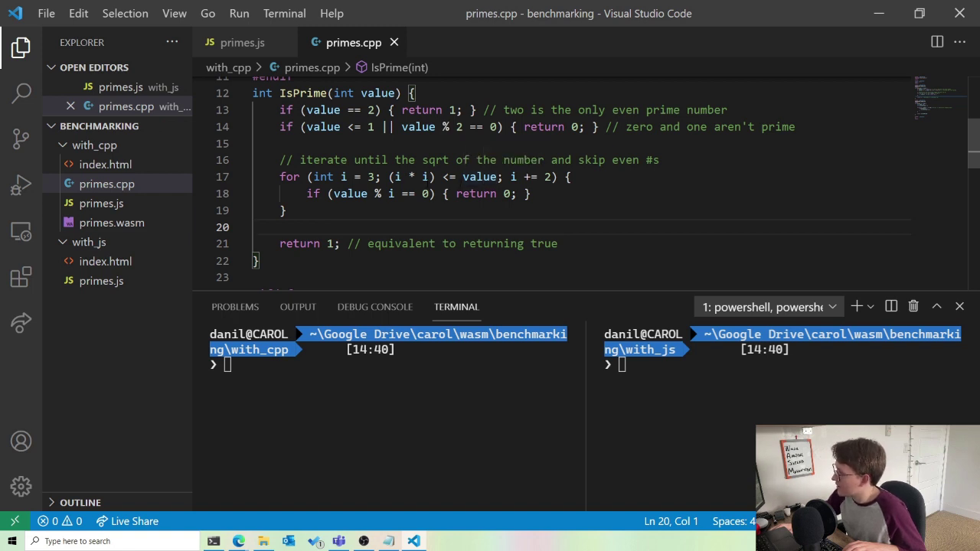
Open with_cpp's primes.js and scroll to where it times moduleExports.primes(100000000)
{"action": "left_click", "coordinate": [100, 203]}
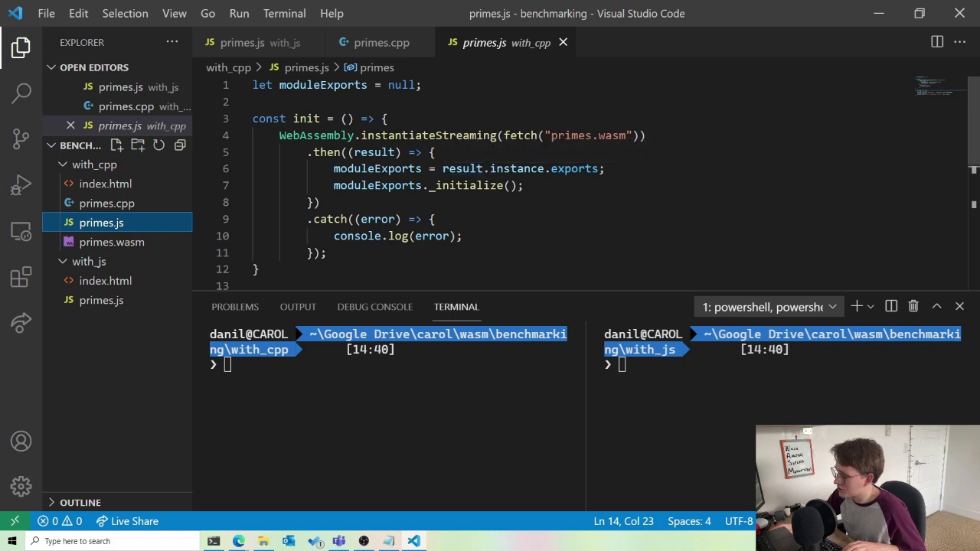
{"action": "left_click_drag", "start_coordinate": [395, 136], "coordinate": [503, 136]}
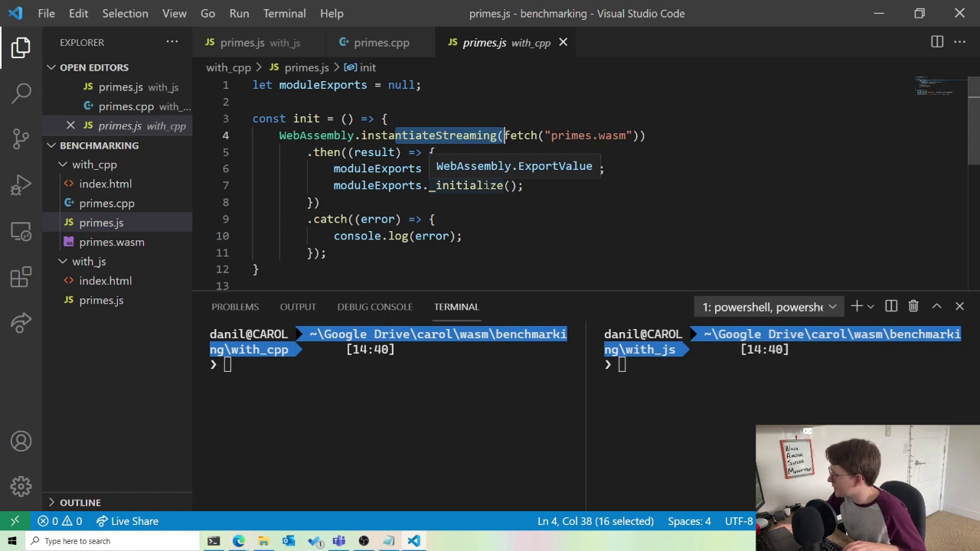
{"action": "scroll", "coordinate": [485, 185], "scroll_direction": "down", "scroll_amount": 1}
{"action": "scroll", "coordinate": [485, 186], "scroll_direction": "down", "scroll_amount": 1}
{"action": "scroll", "coordinate": [485, 183], "scroll_direction": "down", "scroll_amount": 1}
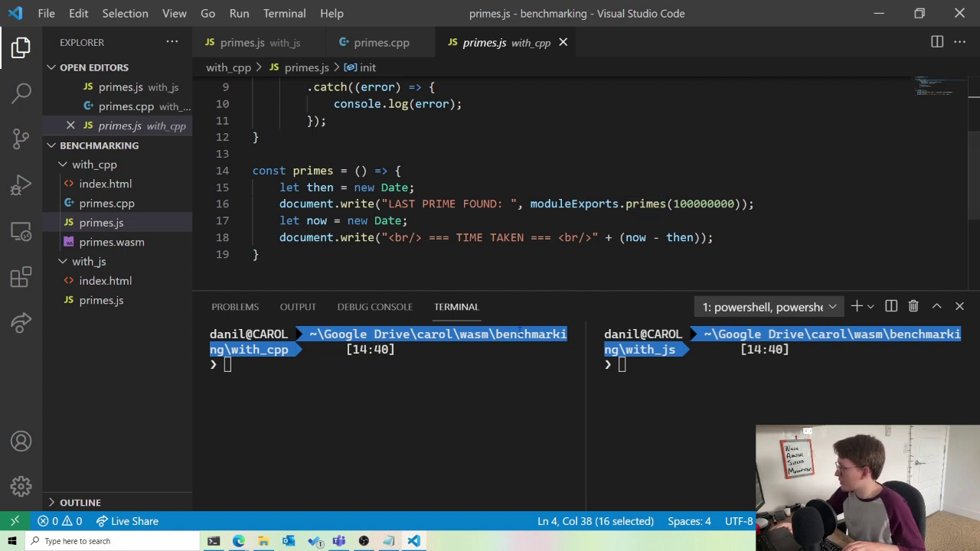
Start a Python HTTP server on port 8080 in the with_cpp terminal
{"action": "double_click", "coordinate": [448, 385]}
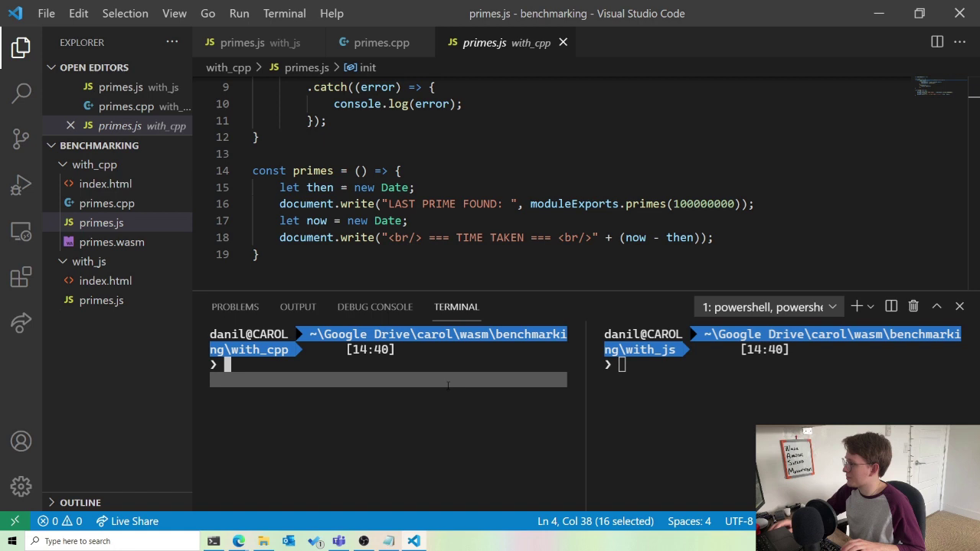
{"action": "left_click", "coordinate": [448, 385]}
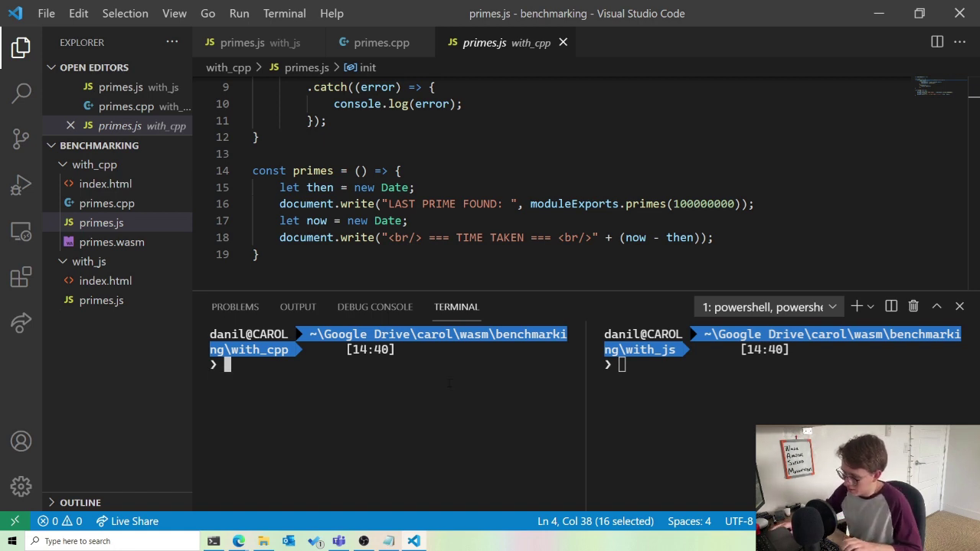
{"action": "type", "text": "py -m"}
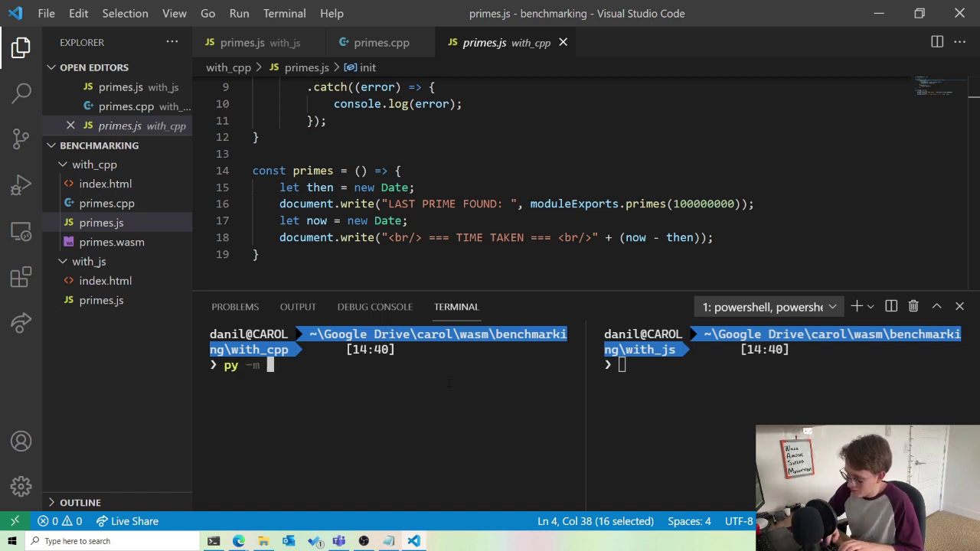
{"action": "type", "text": " http.server "}
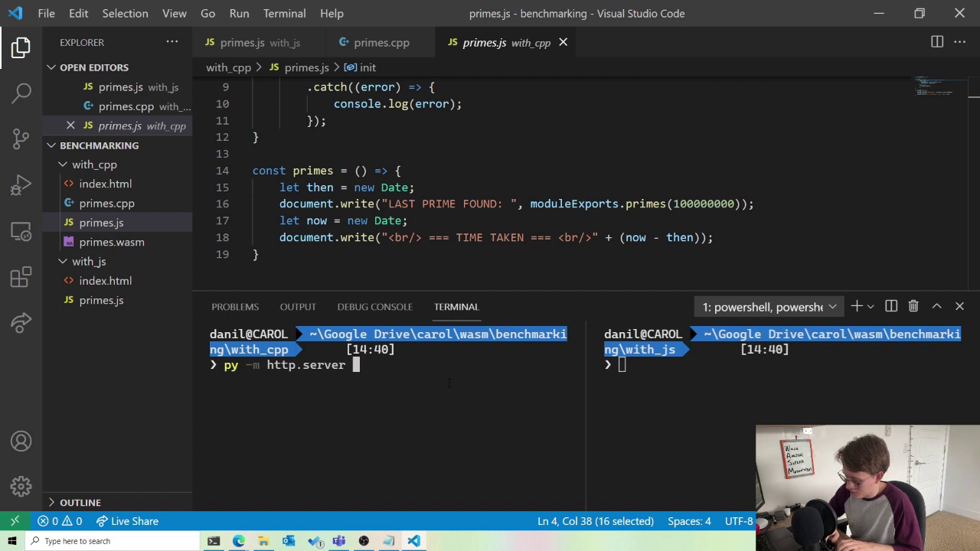
{"action": "type", "text": "8080"}
{"action": "key", "text": "Return"}
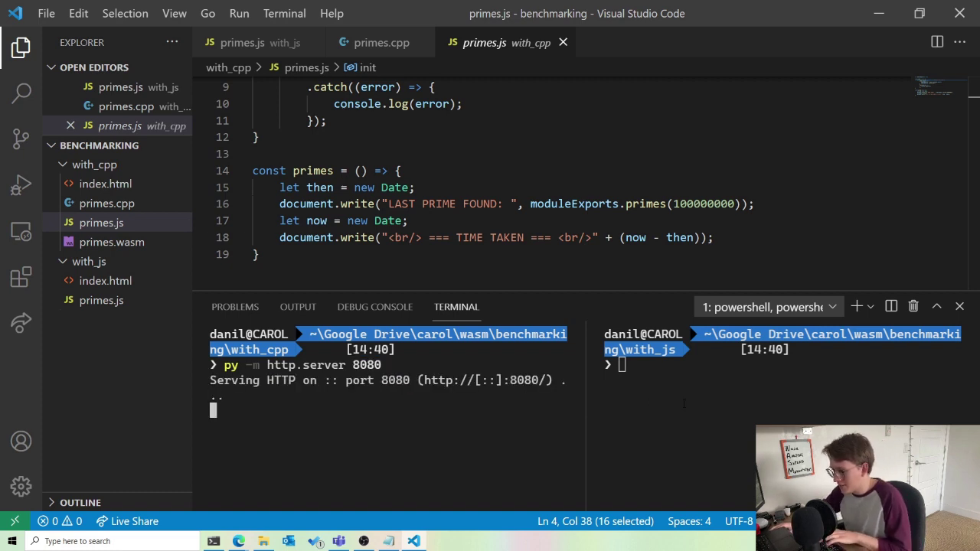
Start a second Python HTTP server on port 8081 in the with_js terminal
{"action": "left_click", "coordinate": [706, 404]}
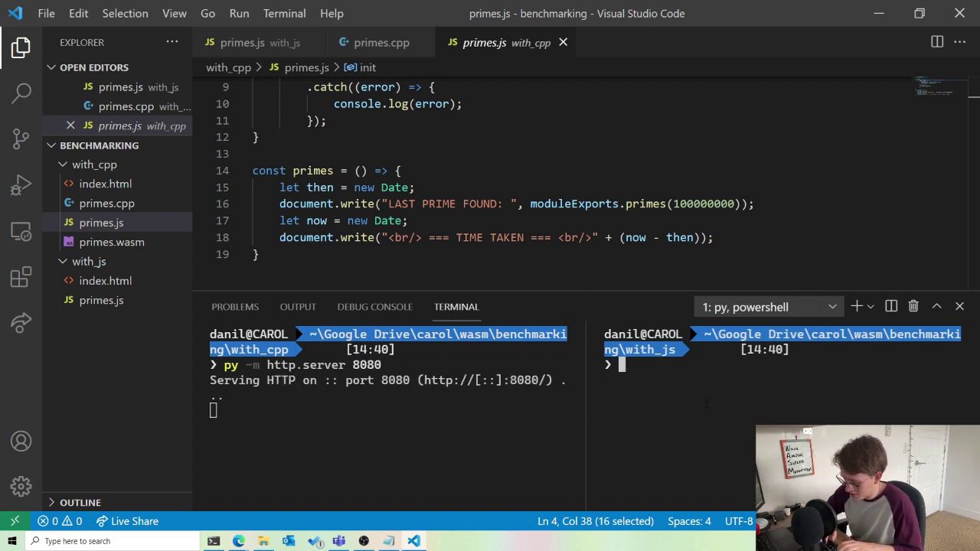
{"action": "type", "text": "py -m http.s"}
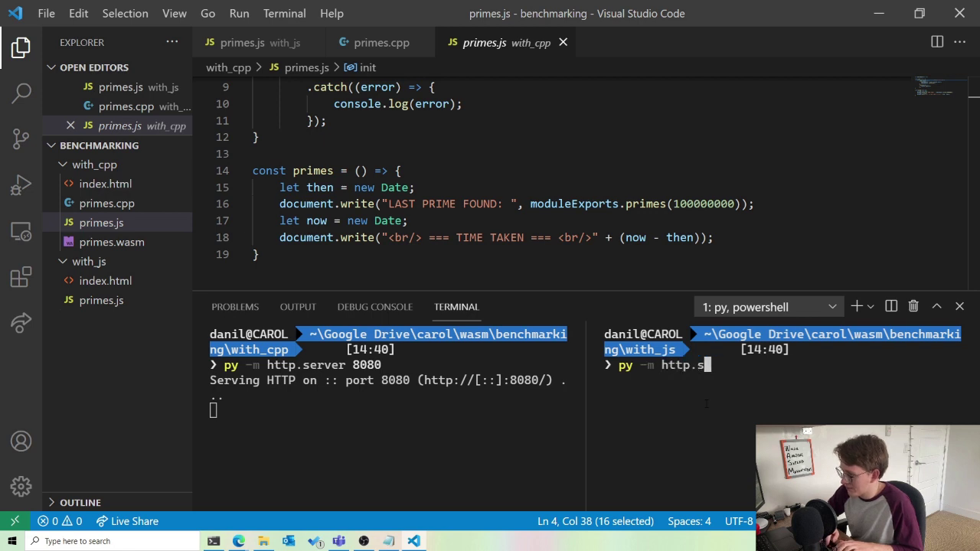
{"action": "type", "text": "erver 8081"}
{"action": "key", "text": "Return"}
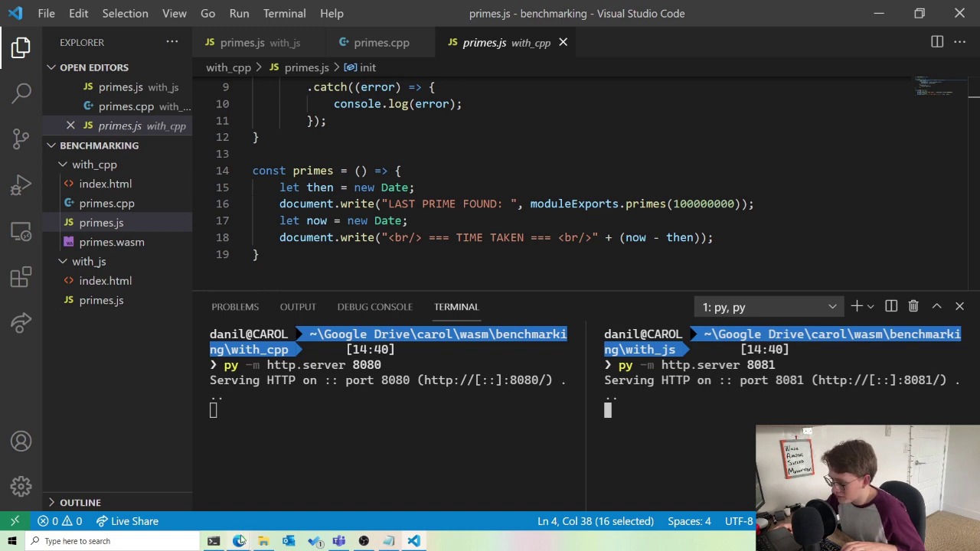
Bring up both Edge windows and reload localhost:8080 and localhost:8081 to show GET PRIMES
{"action": "left_click", "coordinate": [223, 505]}
{"action": "mouse_move", "coordinate": [239, 541]}
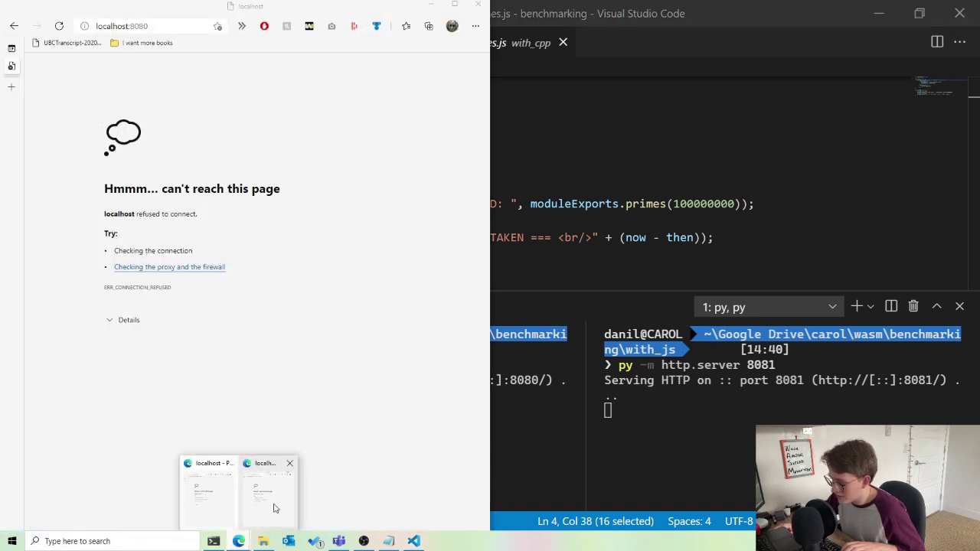
{"action": "left_click", "coordinate": [264, 481]}
{"action": "key", "text": "F5"}
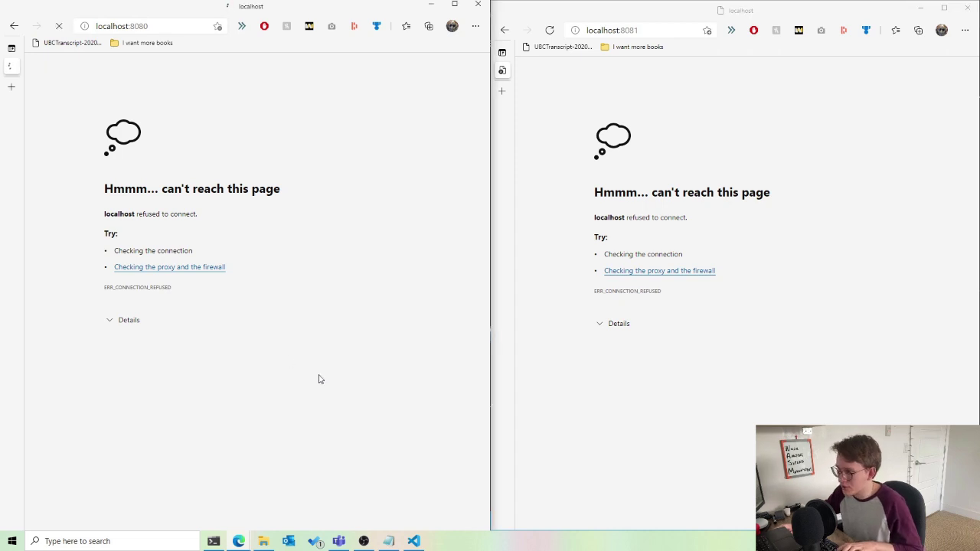
{"action": "left_click", "coordinate": [647, 402]}
{"action": "key", "text": "F5"}
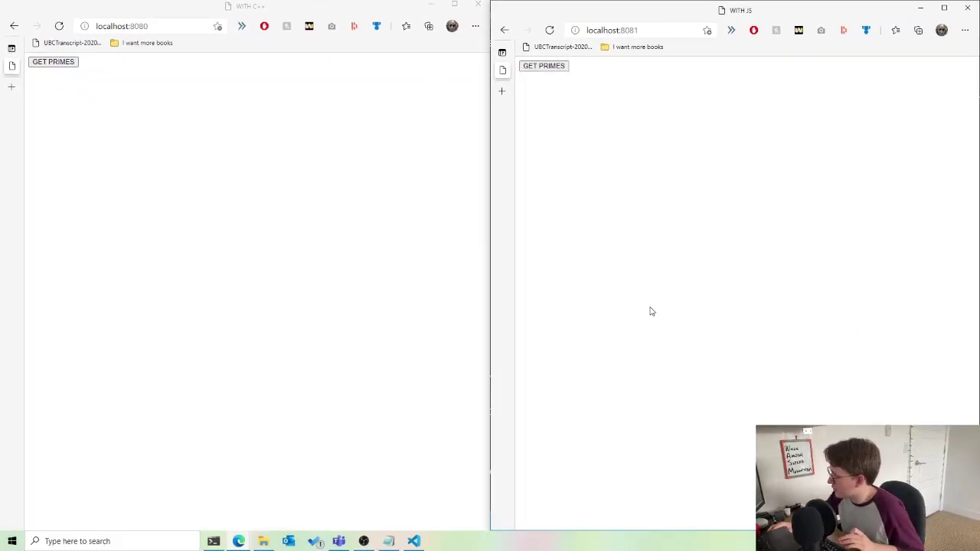
Start GET PRIMES on both the WITH C++ and WITH JS pages, then open PowerShell
{"action": "left_click", "coordinate": [73, 65]}
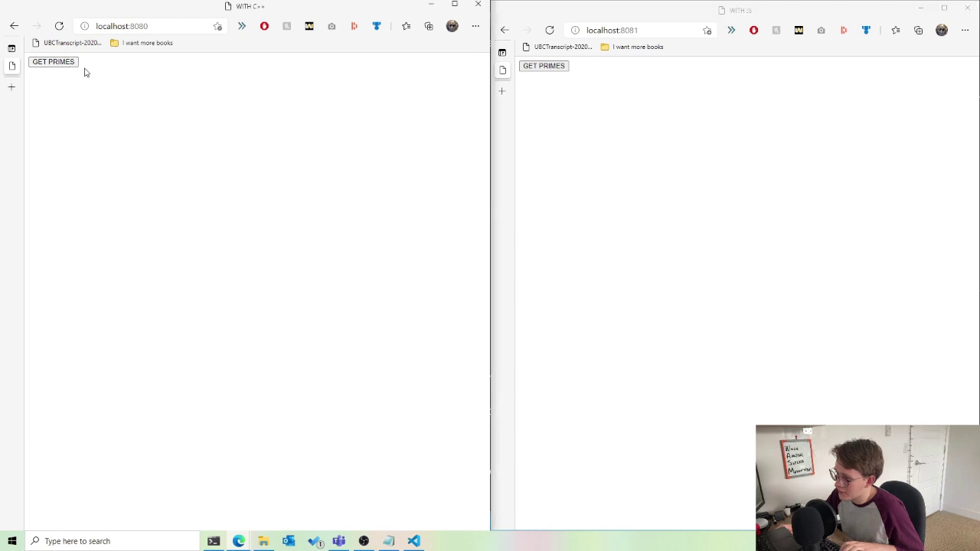
{"action": "left_click", "coordinate": [544, 67]}
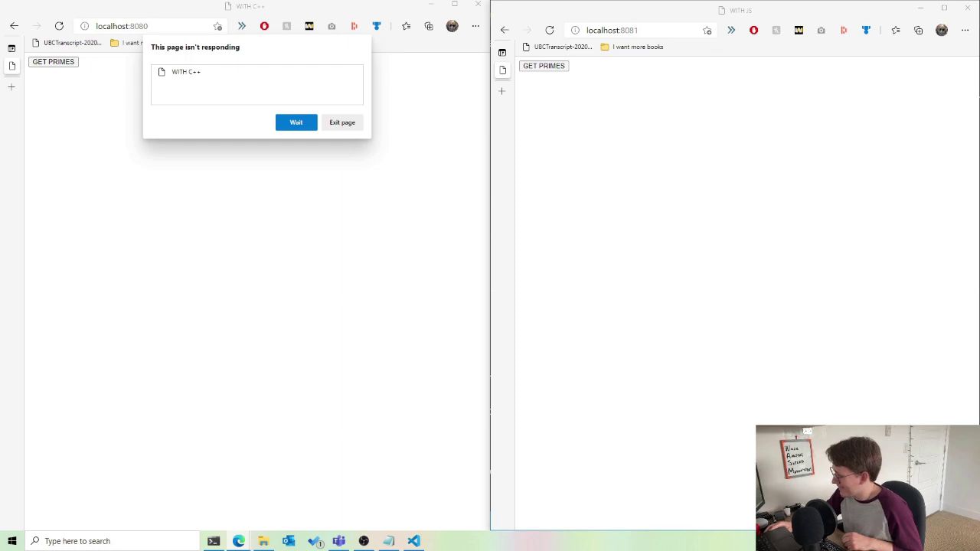
{"action": "left_click", "coordinate": [213, 542]}
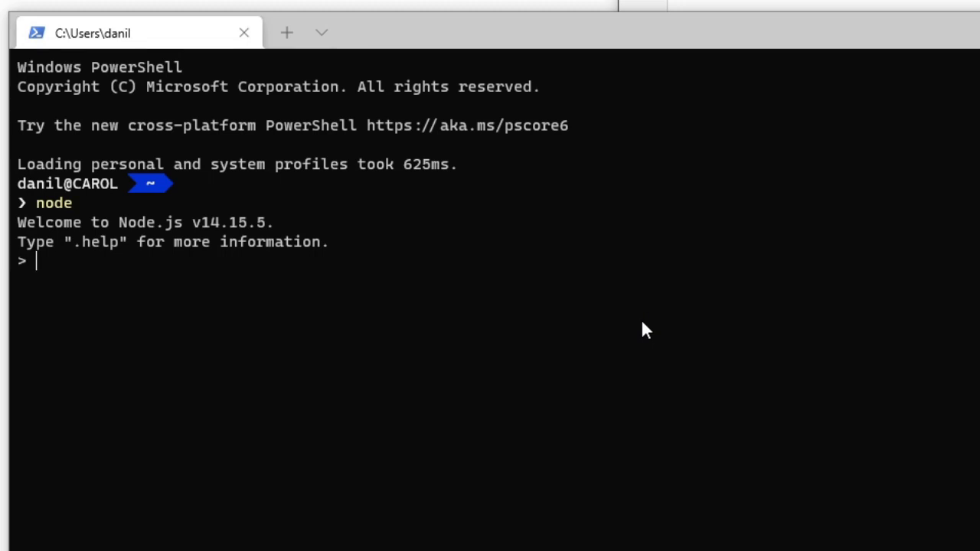
In Node, evaluate !!(0), !!("0") and 0 == "0", giving false, true, true
{"action": "type", "text": "!!(0"}
{"action": "type", "text": ")"}
{"action": "key", "text": "Return"}
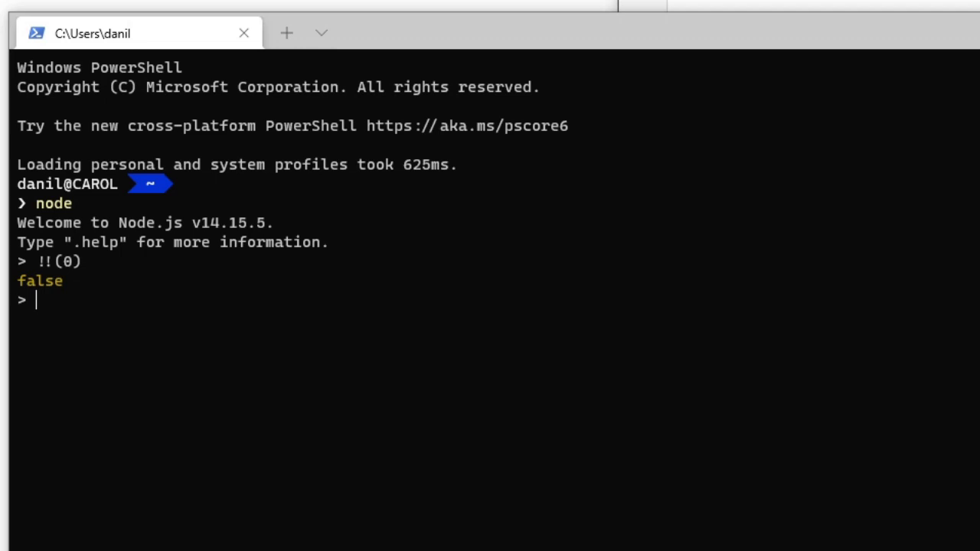
{"action": "type", "text": "!!("}
{"action": "type", "text": "\"0\")"}
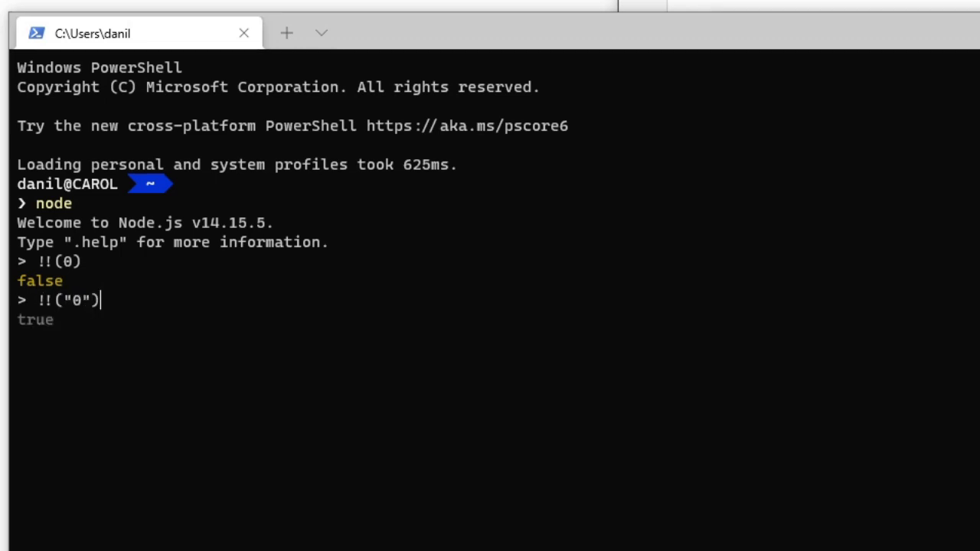
{"action": "key", "text": "Return"}
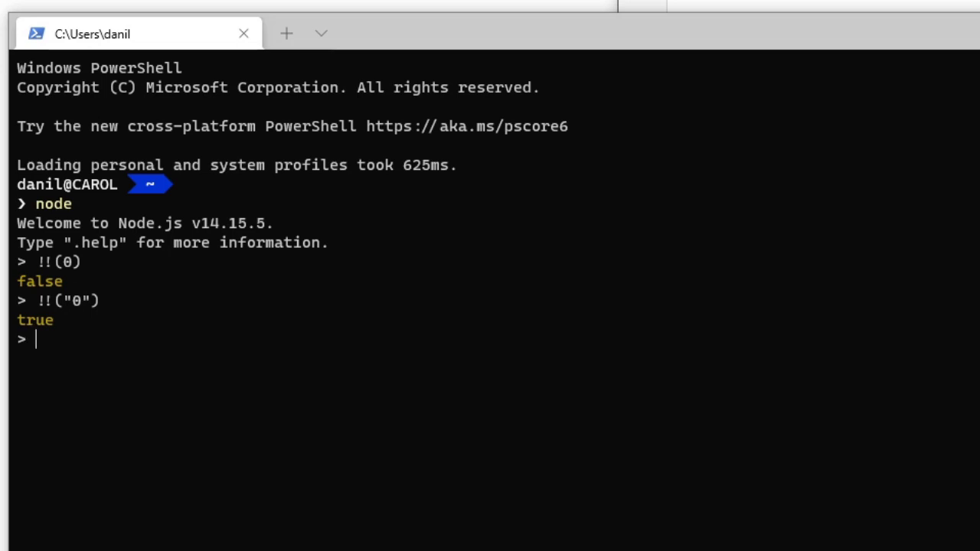
{"action": "type", "text": "0 == "}
{"action": "type", "text": "\"0"}
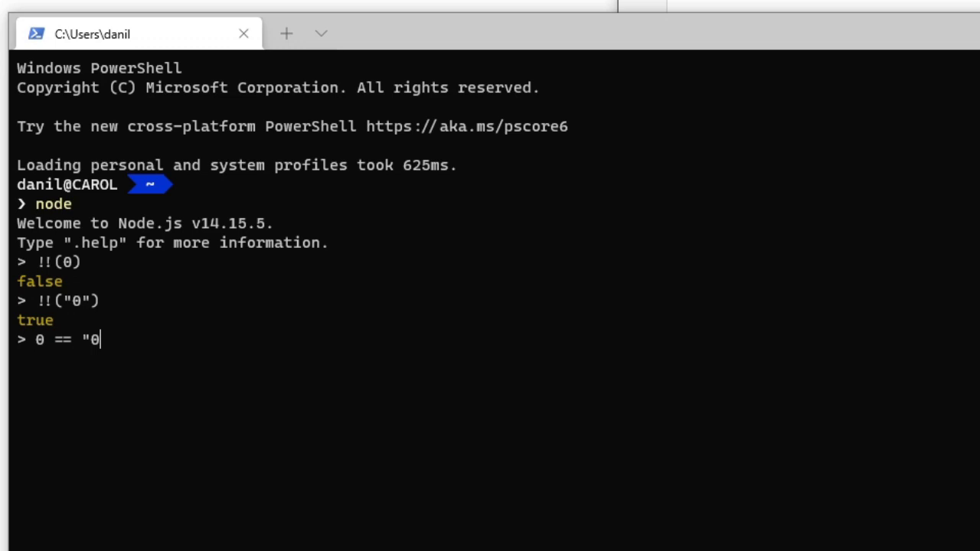
{"action": "type", "text": "\""}
{"action": "key", "text": "Return"}
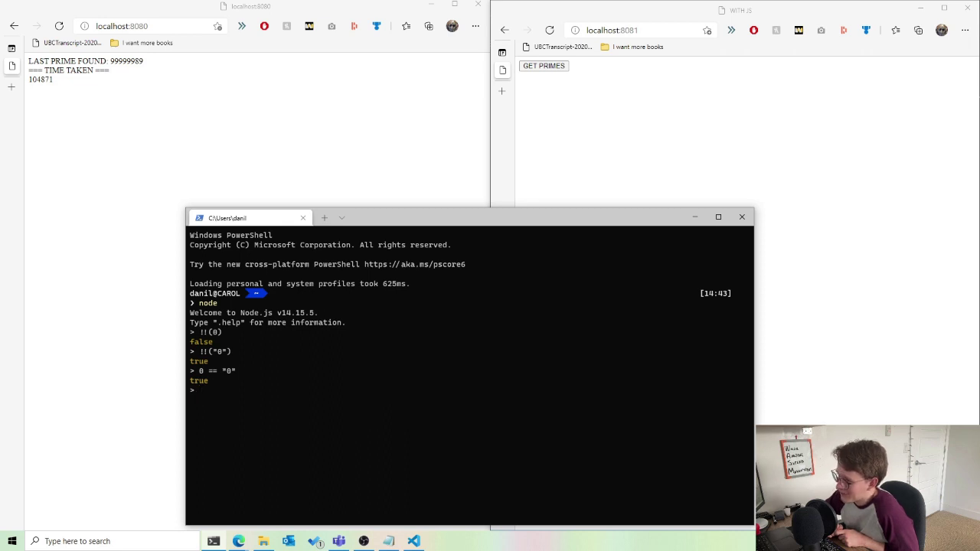
Bring the results pages forward and select the times 104871 (C++) and 135513 (JS)
{"action": "left_click", "coordinate": [171, 144]}
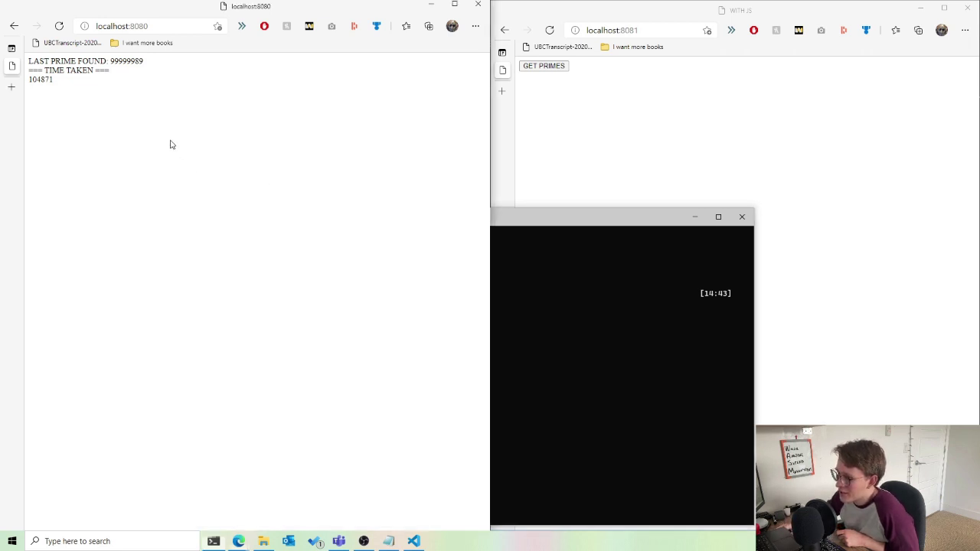
{"action": "double_click", "coordinate": [48, 80]}
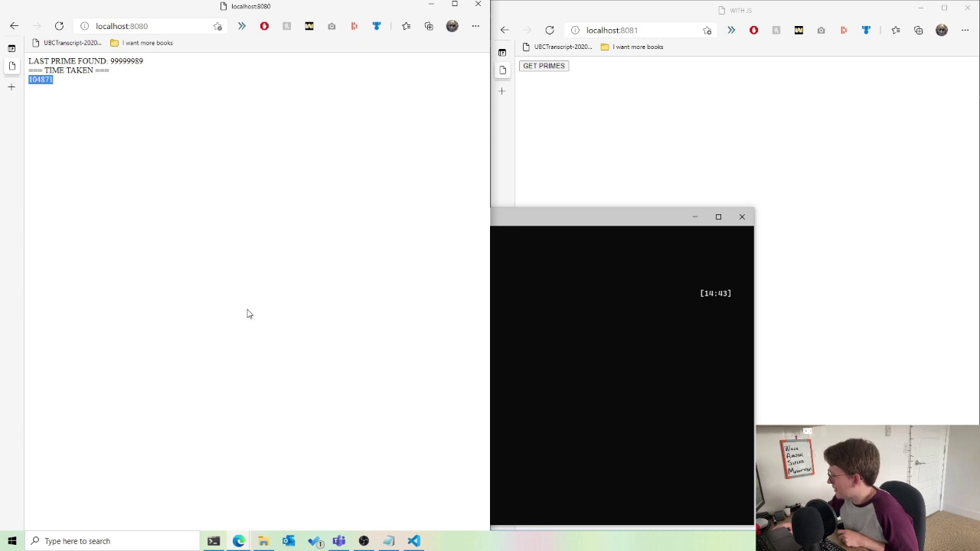
{"action": "left_click", "coordinate": [184, 222]}
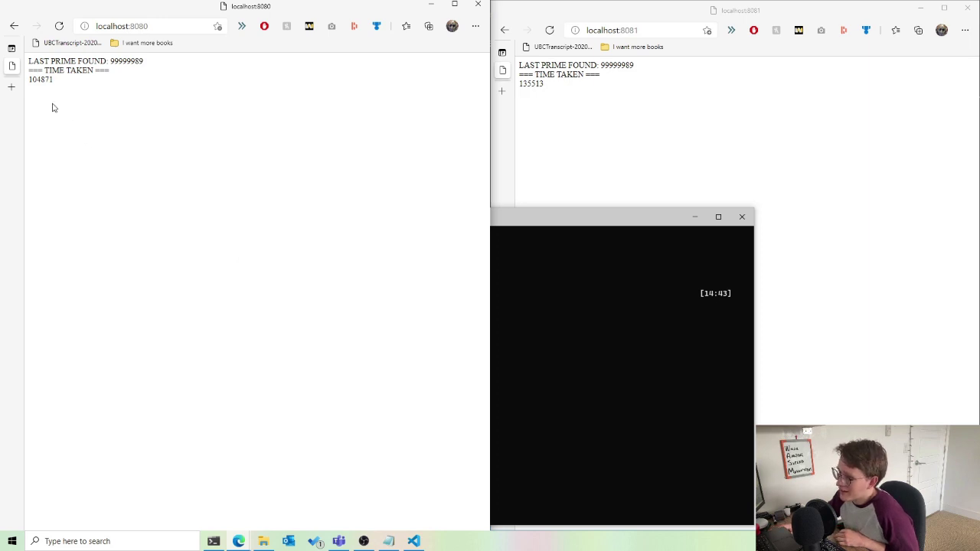
{"action": "double_click", "coordinate": [43, 80]}
{"action": "left_click", "coordinate": [76, 125]}
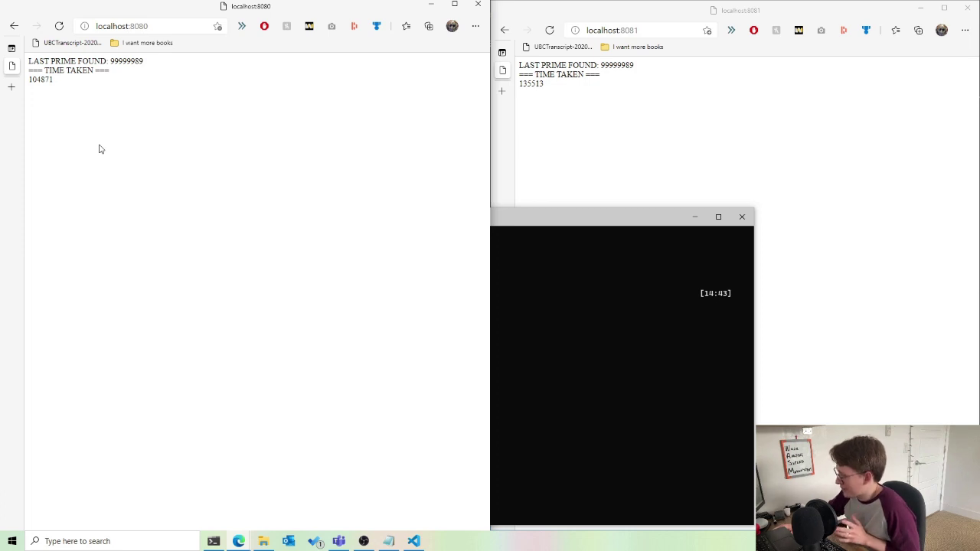
{"action": "double_click", "coordinate": [531, 83]}
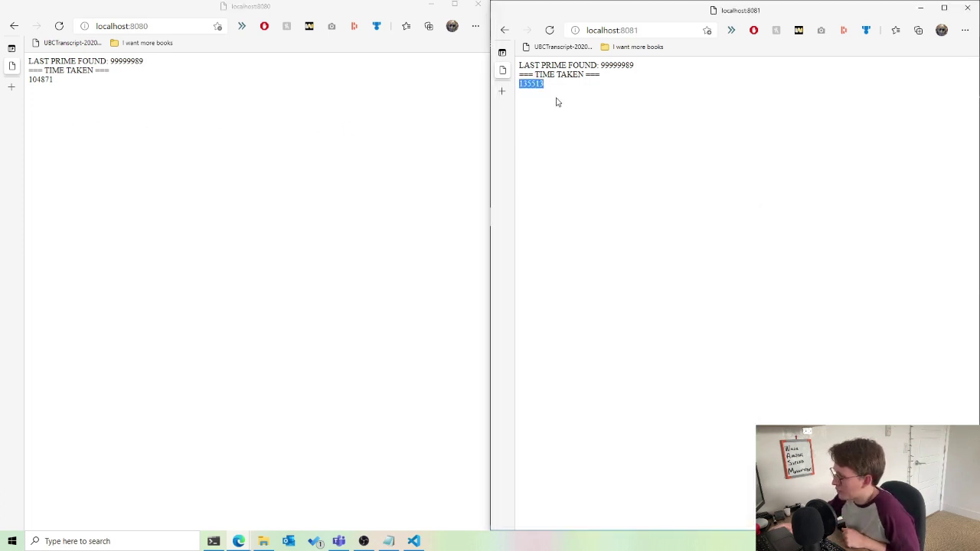
{"action": "left_click", "coordinate": [529, 84]}
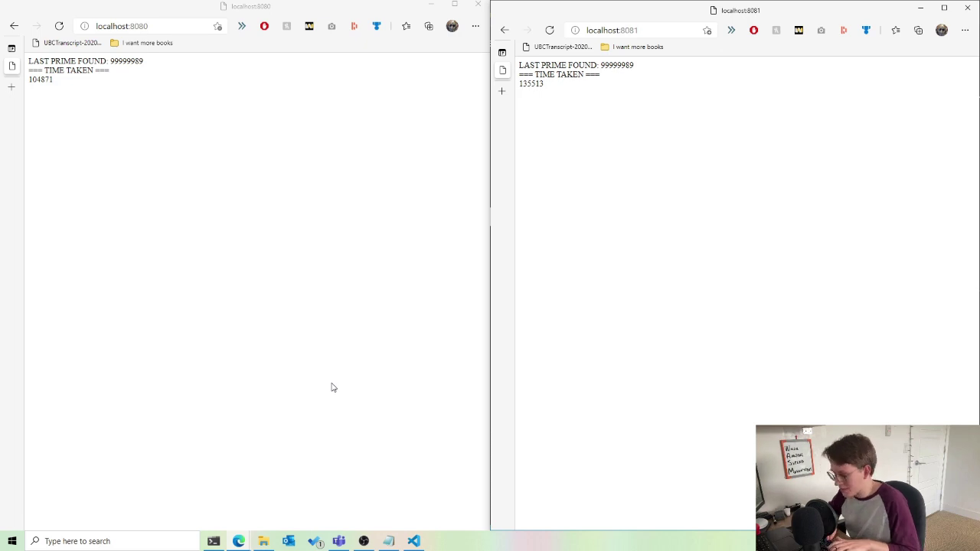
In Calculator, paste the two times and compute 135513 − 104871 = 30,642
{"action": "key", "text": "XF86Calculator"}
{"action": "double_click", "coordinate": [531, 83]}
{"action": "key", "text": "ctrl+c"}
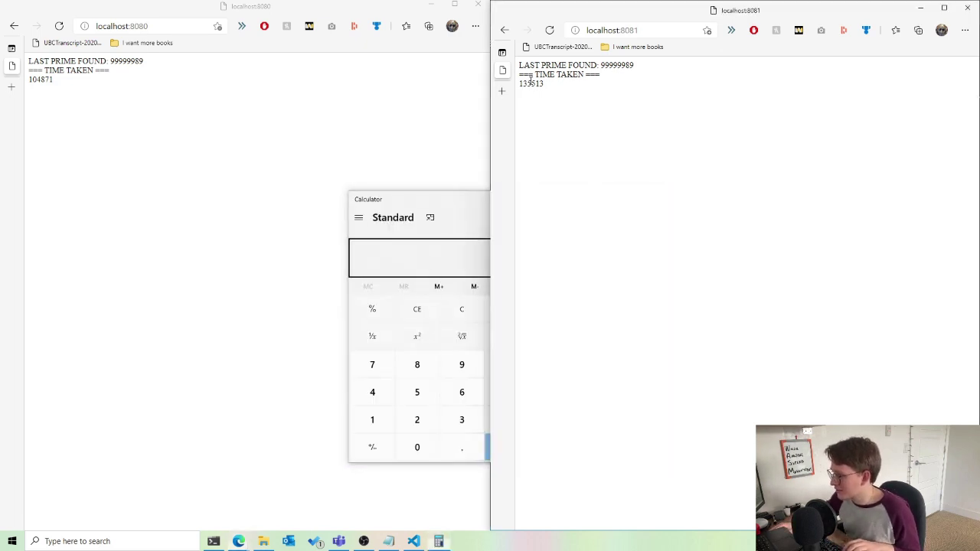
{"action": "left_click", "coordinate": [459, 227]}
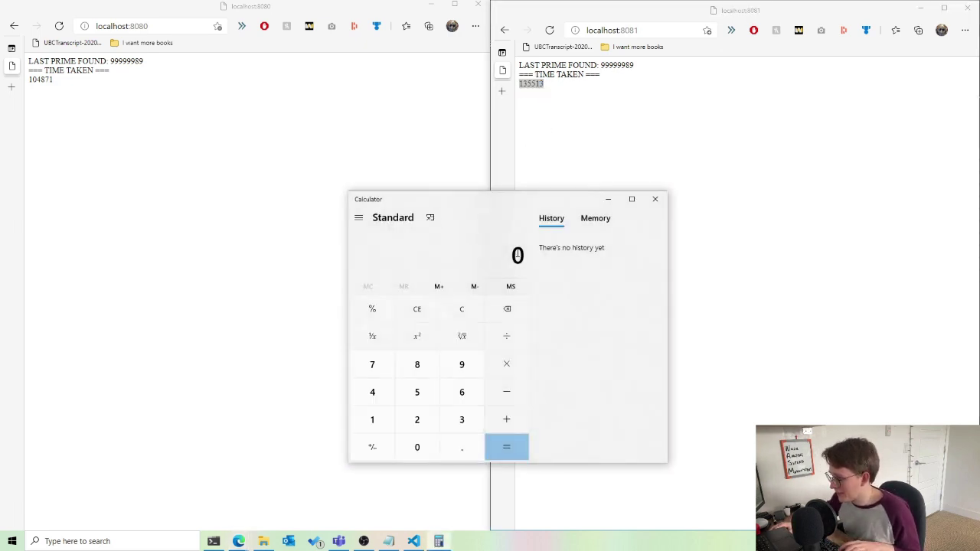
{"action": "key", "text": "ctrl+v"}
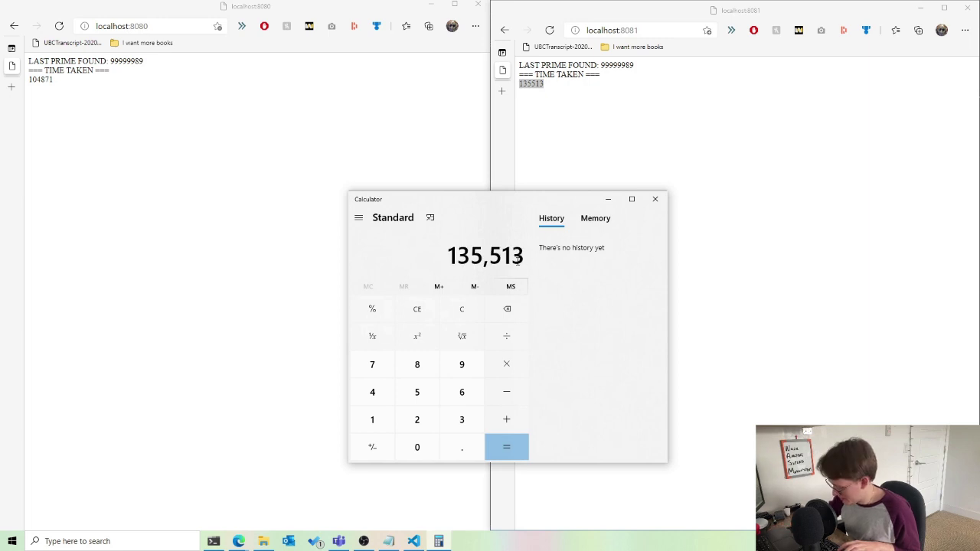
{"action": "key", "text": "minus"}
{"action": "double_click", "coordinate": [41, 79]}
{"action": "key", "text": "ctrl+c"}
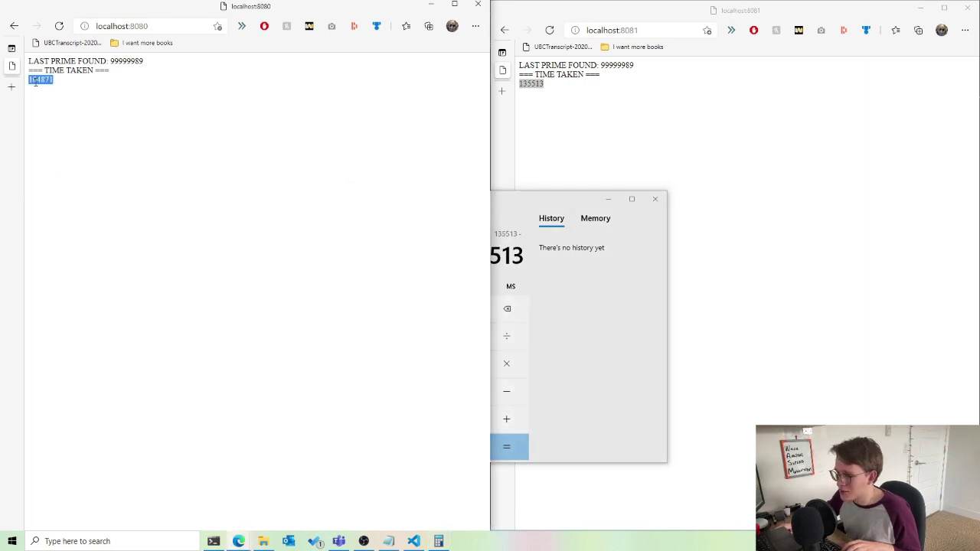
{"action": "left_click", "coordinate": [550, 272]}
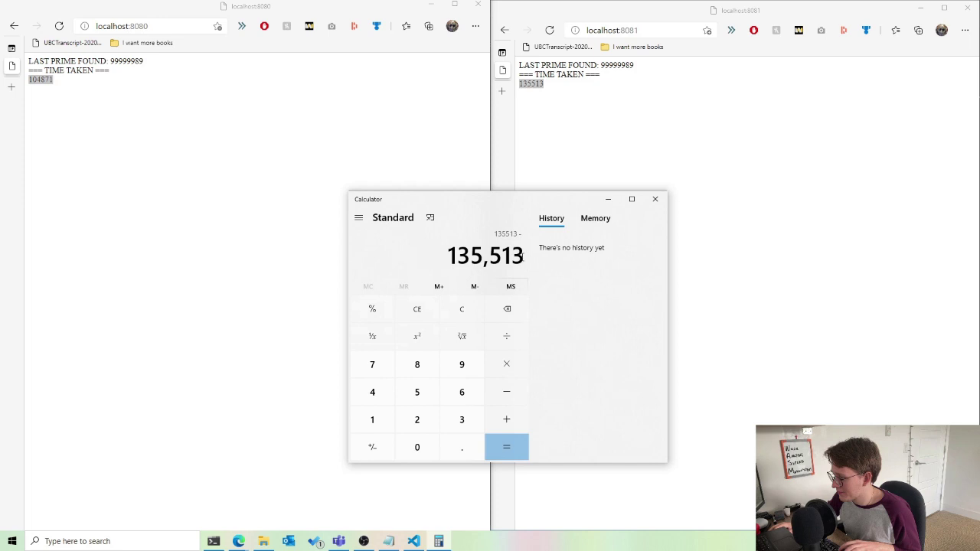
{"action": "key", "text": "ctrl+v"}
{"action": "key", "text": "Return"}
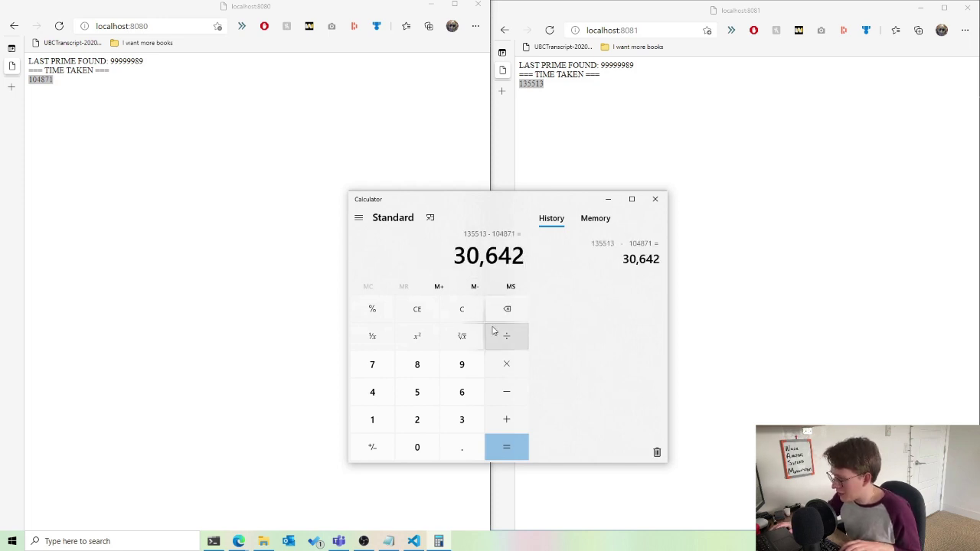
Divide 30,642 by the JS time 135513 to get about 0.226
{"action": "left_click", "coordinate": [487, 188]}
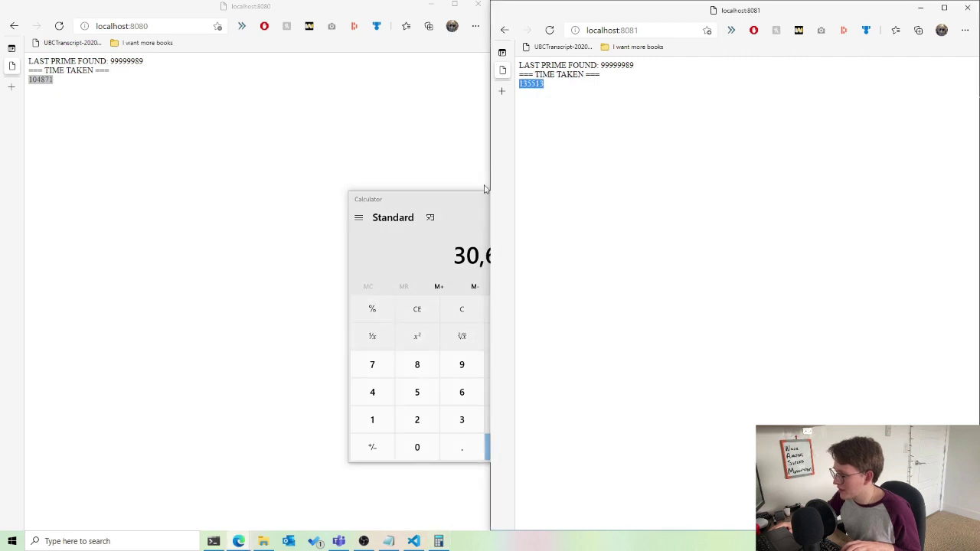
{"action": "left_click", "coordinate": [471, 241]}
{"action": "type", "text": "135513"}
{"action": "key", "text": "Return"}
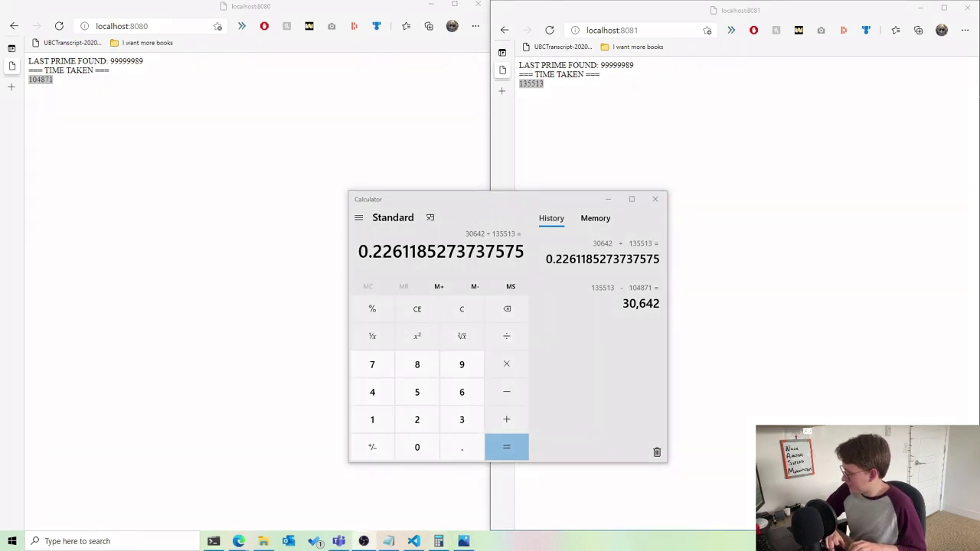
Show the earlier run's screenshot (1,865,099 ms C++ vs 2,450,159 ms JS) maximized in Photos
{"action": "key", "text": "super+shift+s"}
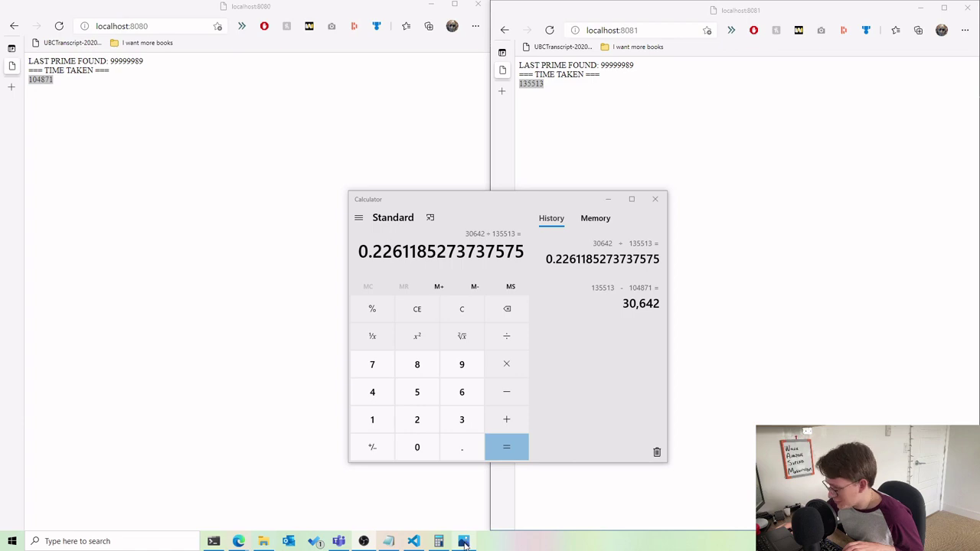
{"action": "left_click", "coordinate": [464, 541]}
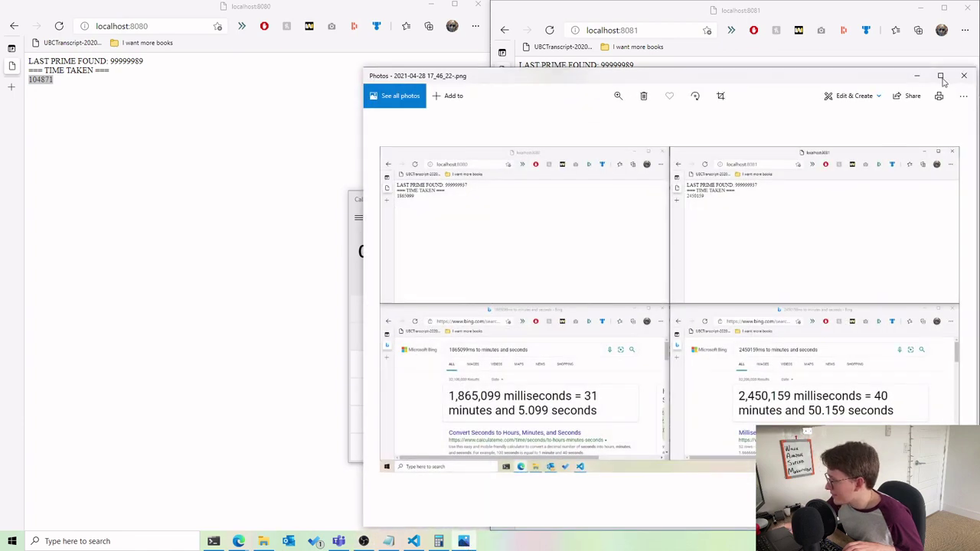
{"action": "left_click", "coordinate": [940, 76]}
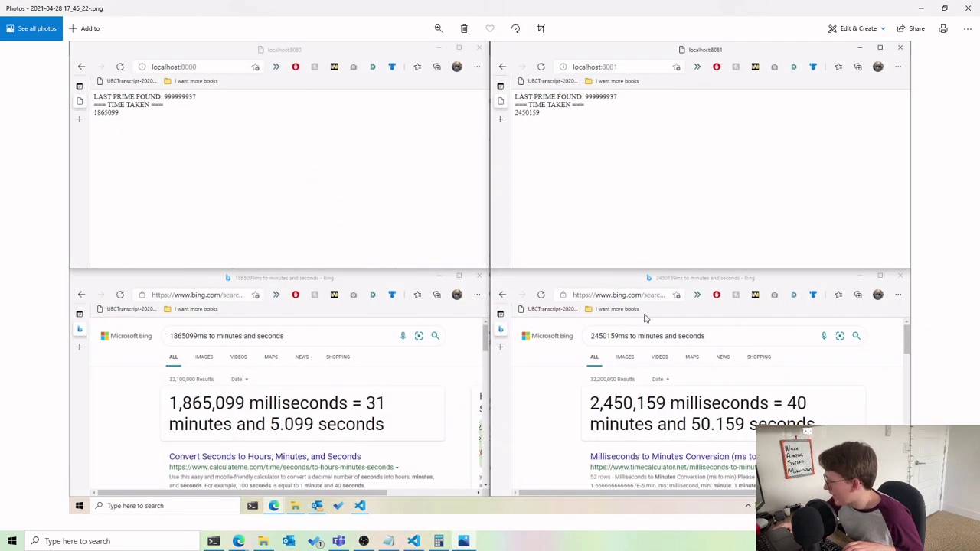